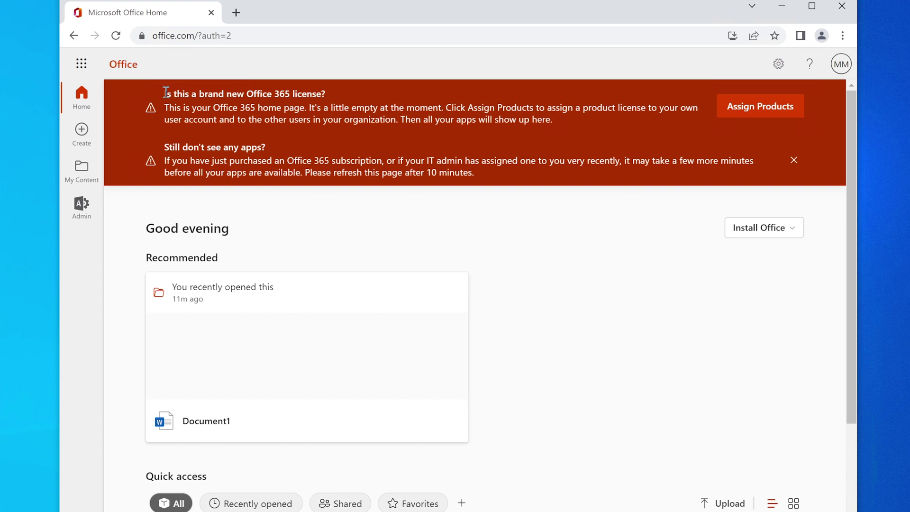
# Highlight the new-license banner text and review the signed-in account details.
pyautogui.moveTo(166, 92); pyautogui.dragTo(345, 90)
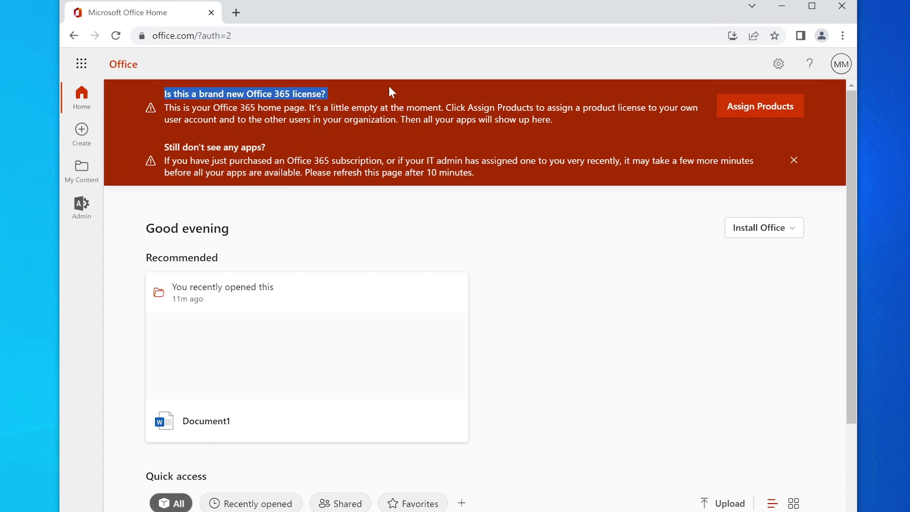
pyautogui.click(841, 64)
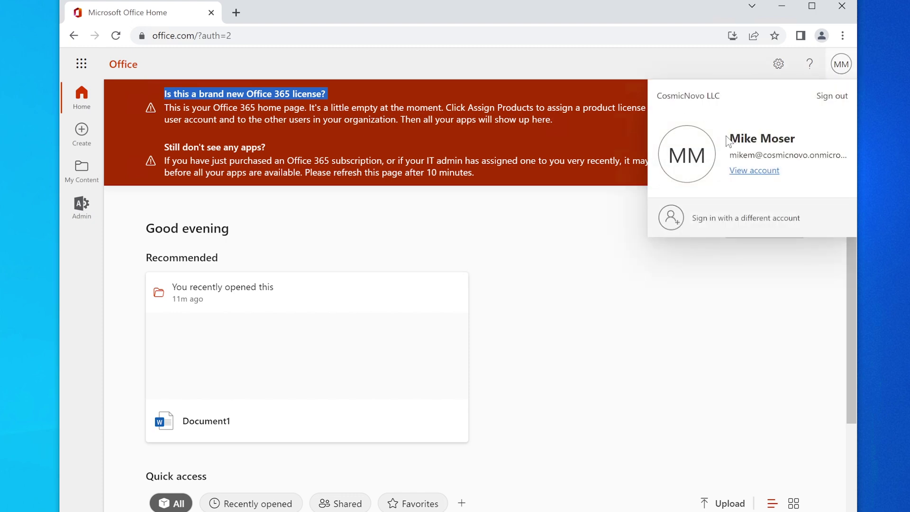
pyautogui.moveTo(728, 140); pyautogui.dragTo(796, 138)
pyautogui.click(485, 237)
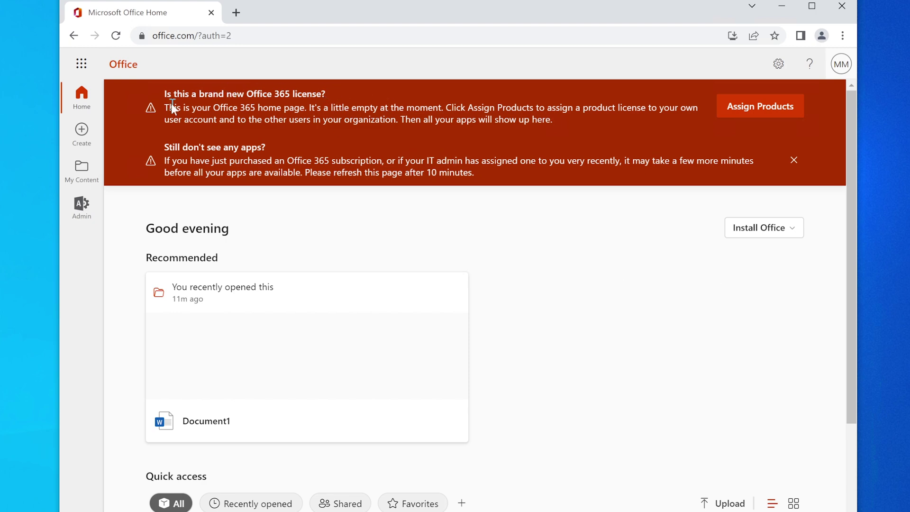
pyautogui.moveTo(164, 107); pyautogui.dragTo(522, 119)
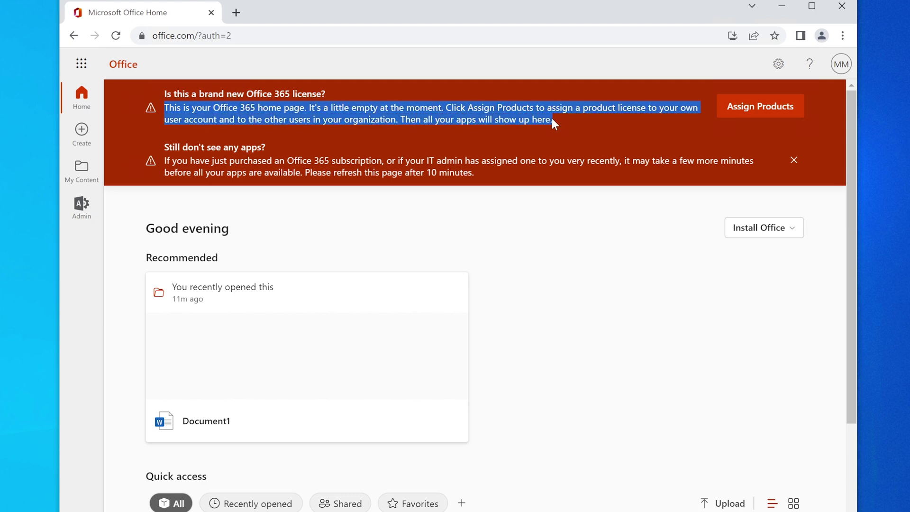
pyautogui.moveTo(537, 108); pyautogui.dragTo(240, 119)
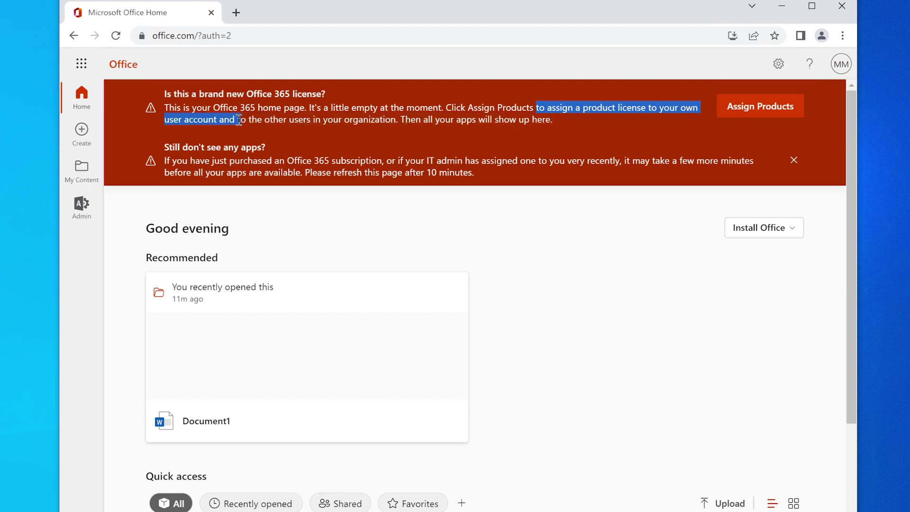
pyautogui.click(242, 161)
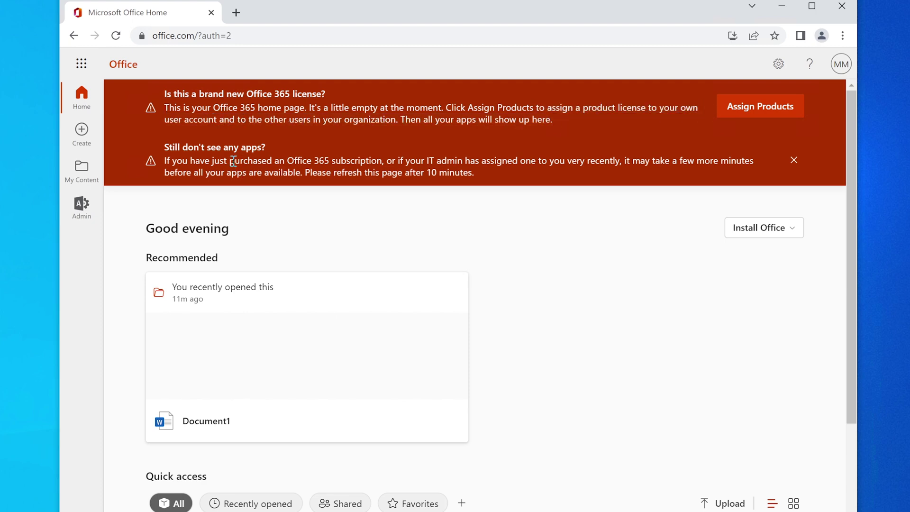
# Browse the short and full app lists in the app launcher.
pyautogui.click(81, 65)
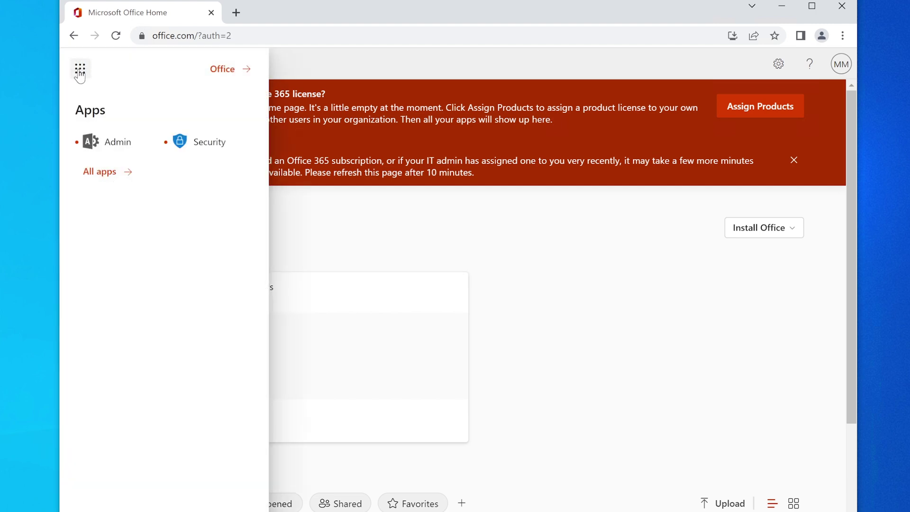
pyautogui.click(99, 173)
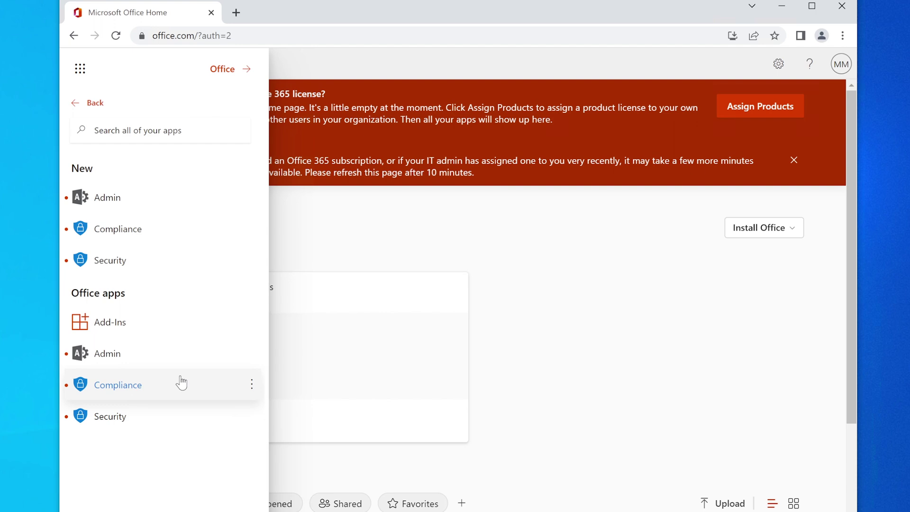
pyautogui.click(95, 103)
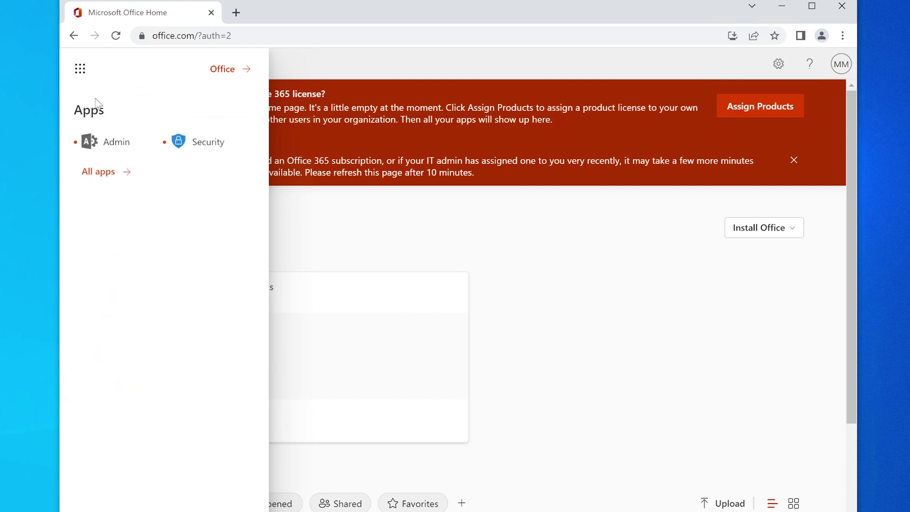
pyautogui.click(80, 69)
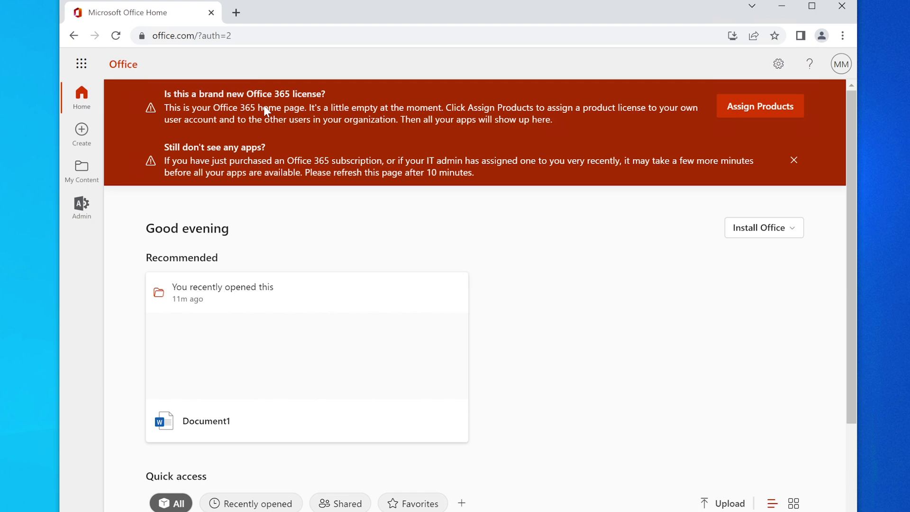
# Highlight the banner's product-license wording and type 'Present!'.
pyautogui.moveTo(583, 108); pyautogui.dragTo(242, 127)
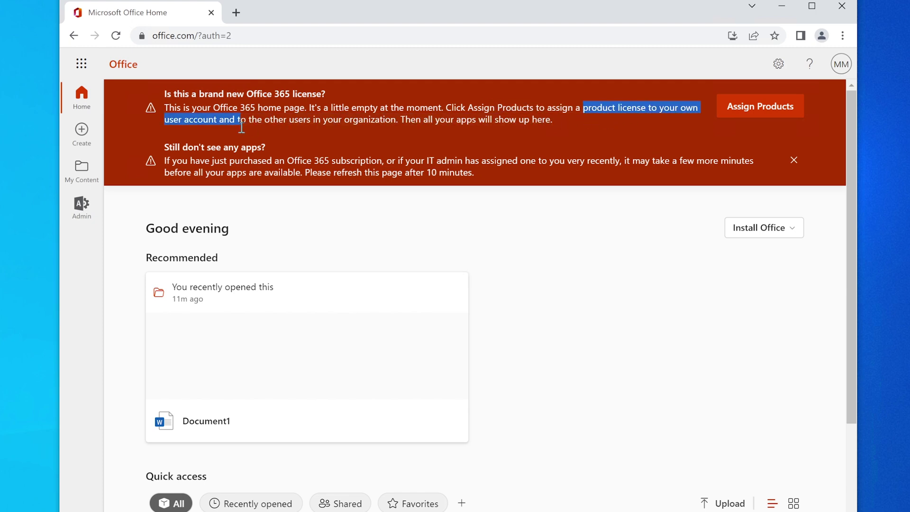
pyautogui.click(267, 161)
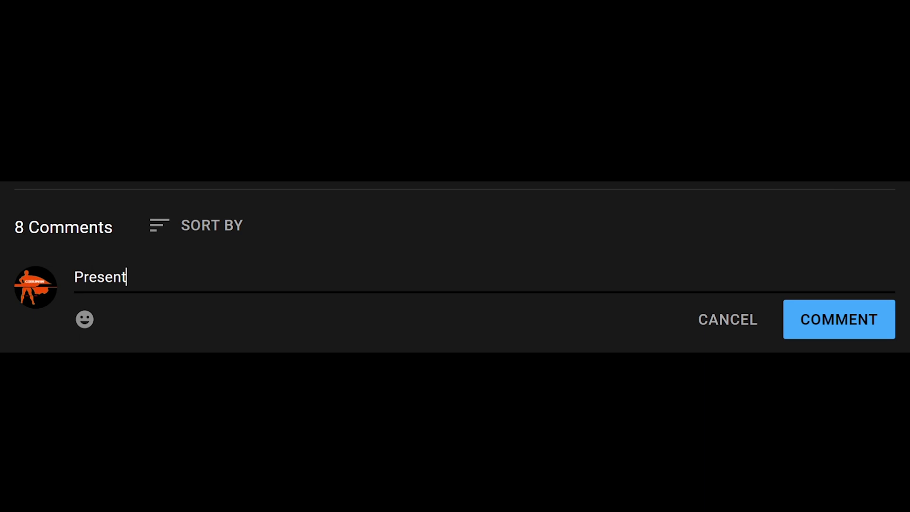
pyautogui.write('!')
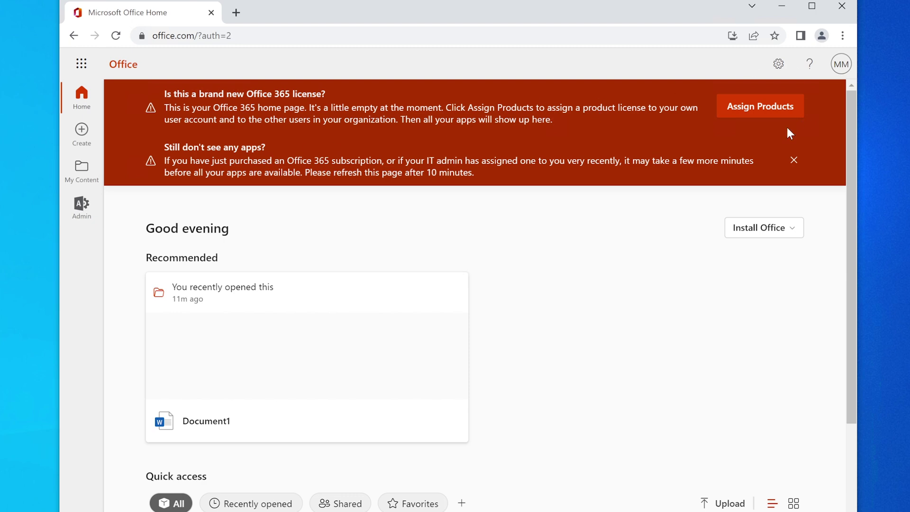
# Start Assign Products, then reload office.com to return to the Office home page.
pyautogui.click(760, 106)
pyautogui.click(81, 64)
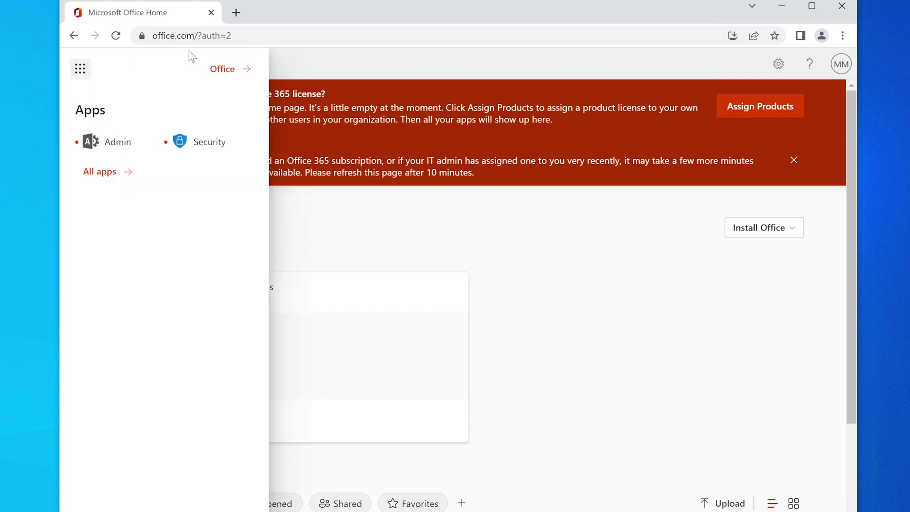
pyautogui.click(274, 37)
pyautogui.write('off')
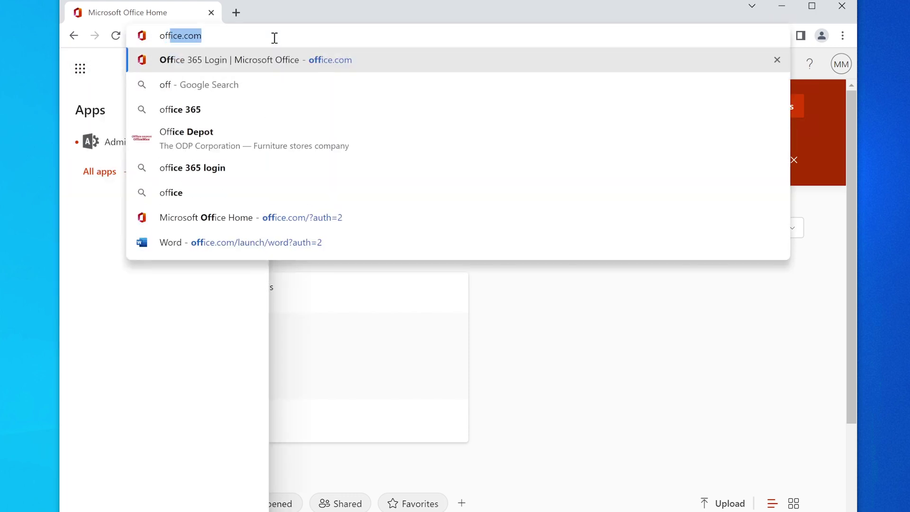
pyautogui.press('Return')
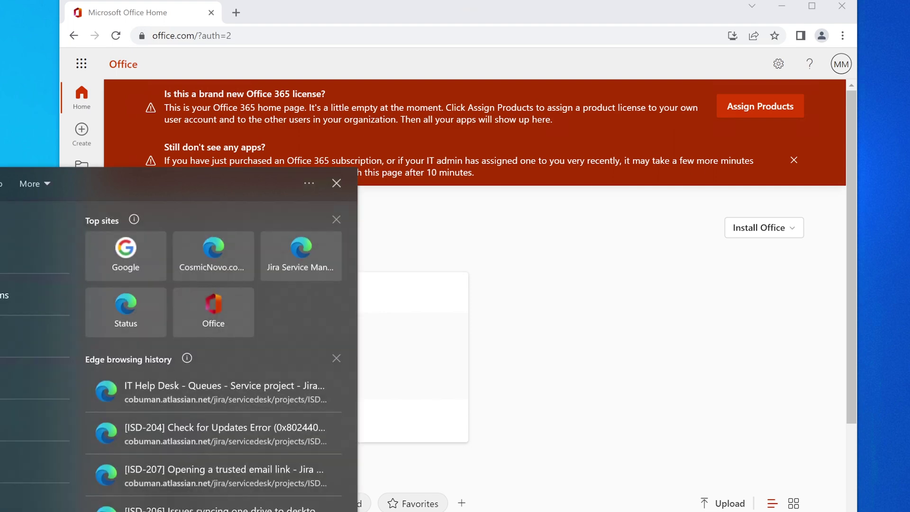
# Launch the Outlook desktop app from Windows search and move its window over the browser.
pyautogui.write('outlook')
pyautogui.press('Return')
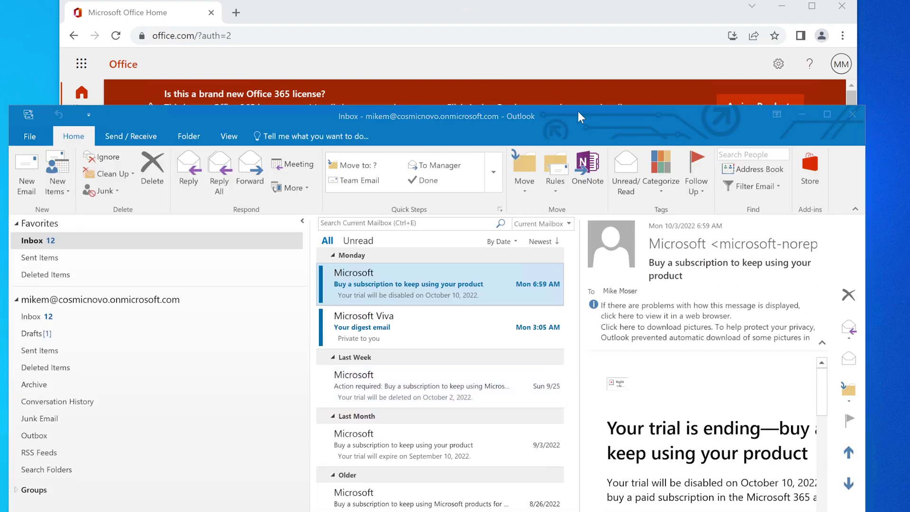
pyautogui.moveTo(578, 113); pyautogui.dragTo(627, 89)
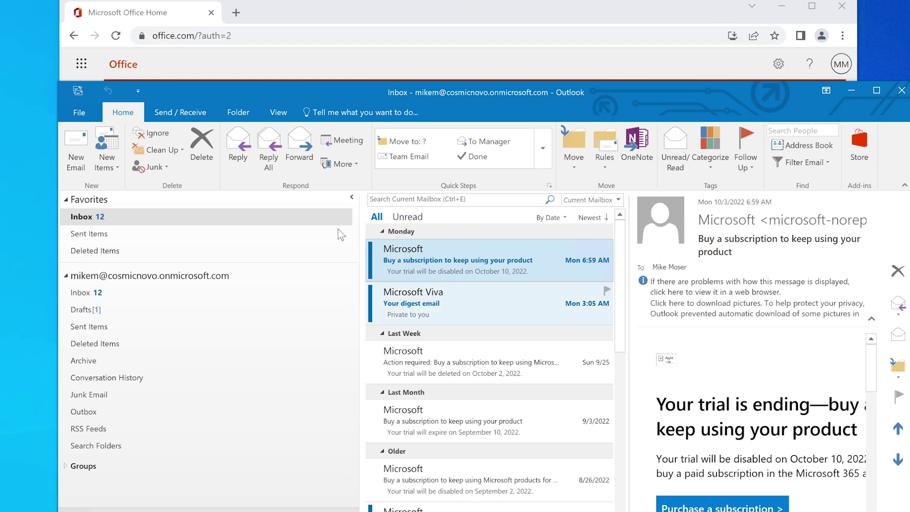
# Read the Viva digest and trial-ending emails, then move Outlook aside to reveal Office home.
pyautogui.click(427, 295)
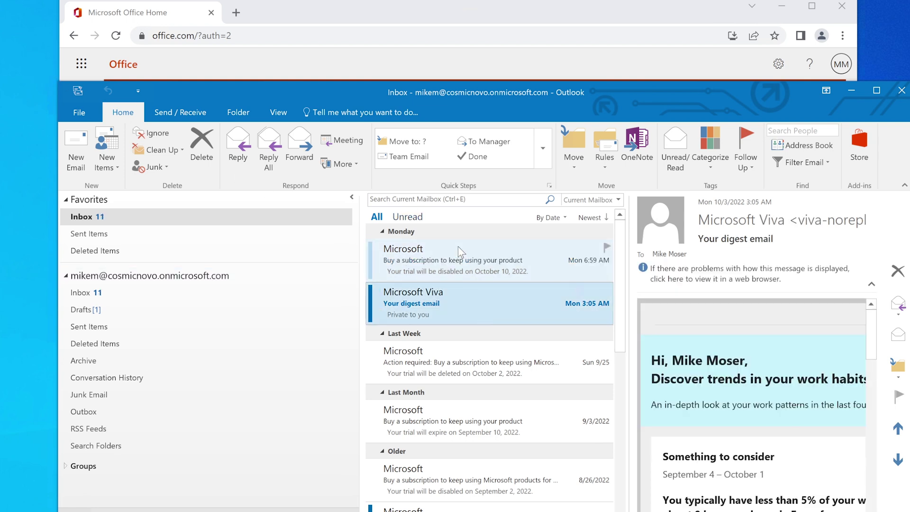
pyautogui.click(456, 257)
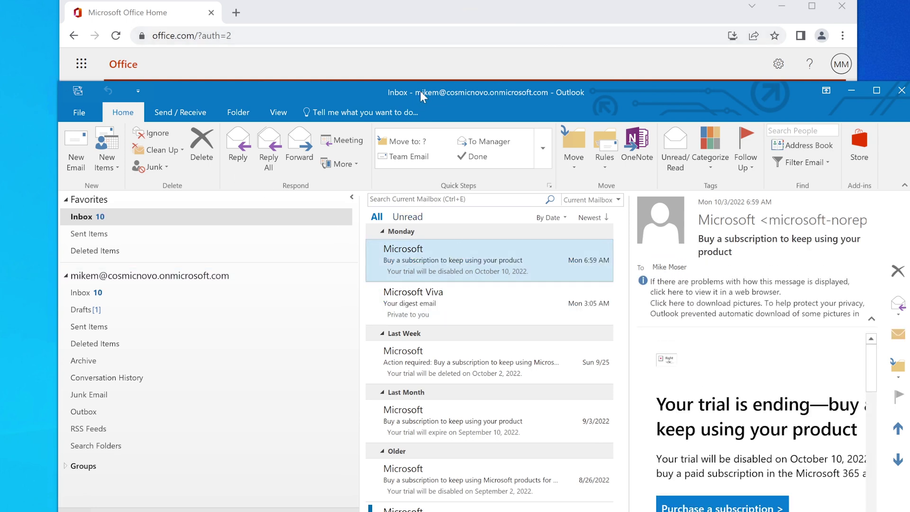
pyautogui.moveTo(636, 97); pyautogui.dragTo(625, 130)
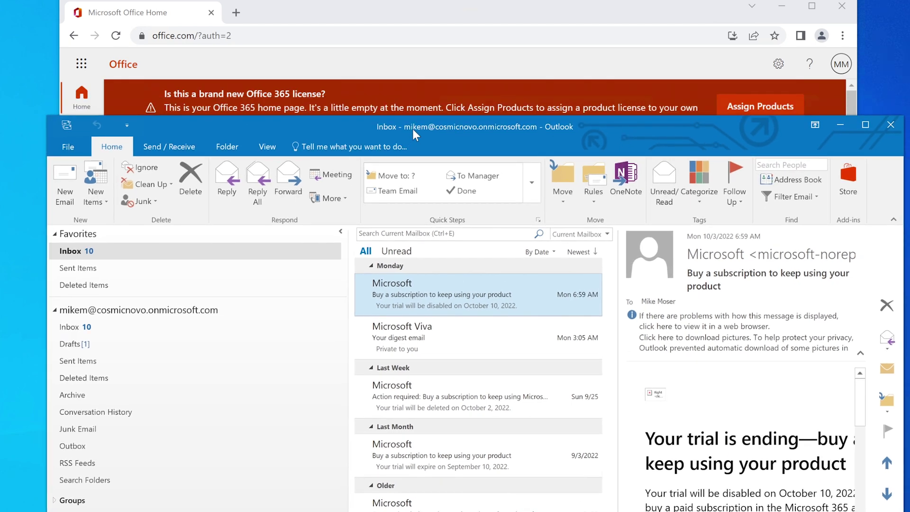
pyautogui.moveTo(607, 131); pyautogui.dragTo(865, 144)
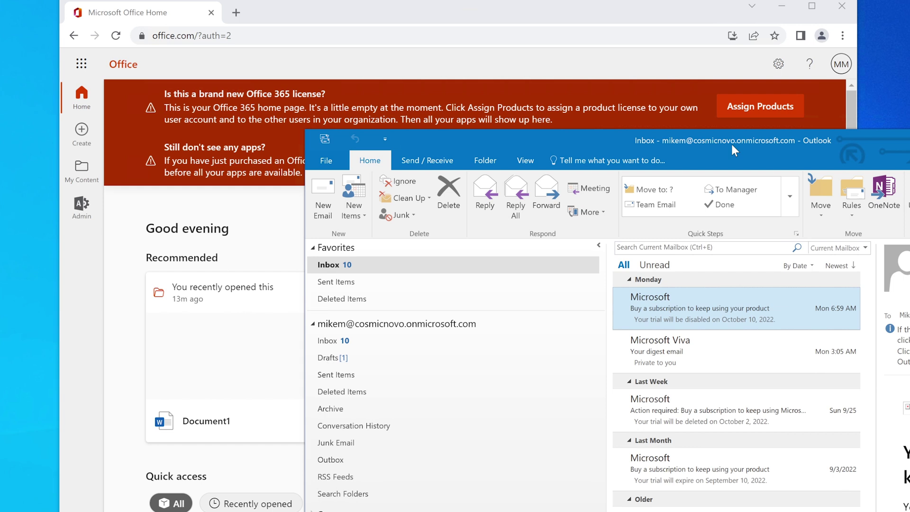
# Show the MM account card, move Outlook out of view, and dismiss the card.
pyautogui.click(839, 66)
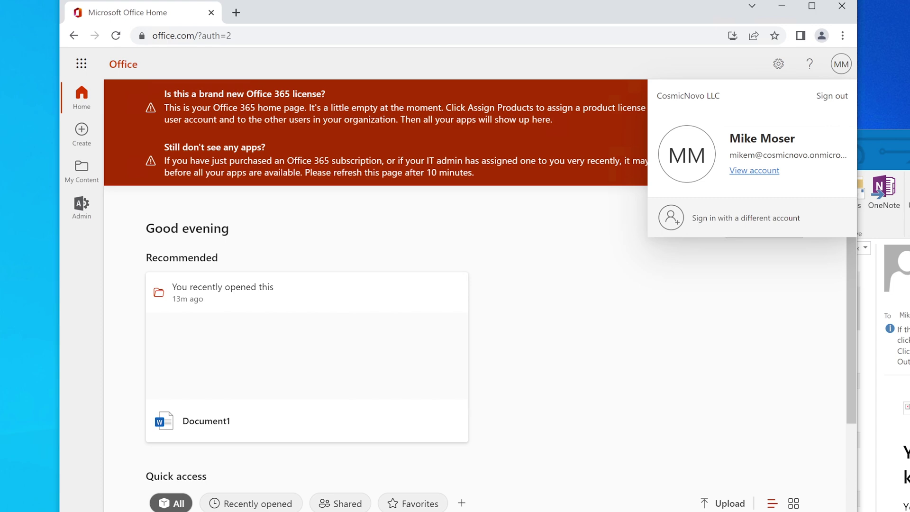
pyautogui.click(877, 151)
pyautogui.moveTo(864, 144); pyautogui.dragTo(909, 185)
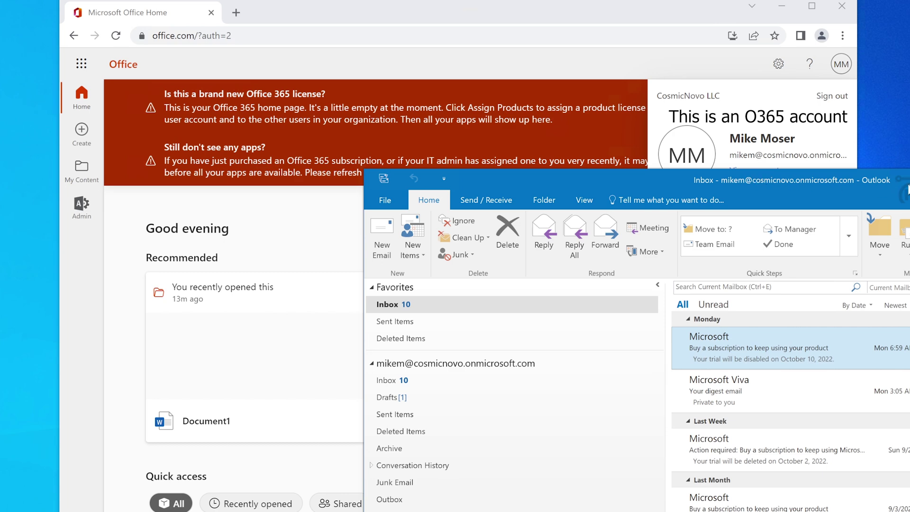
pyautogui.moveTo(847, 185); pyautogui.dragTo(551, 154)
pyautogui.click(839, 148)
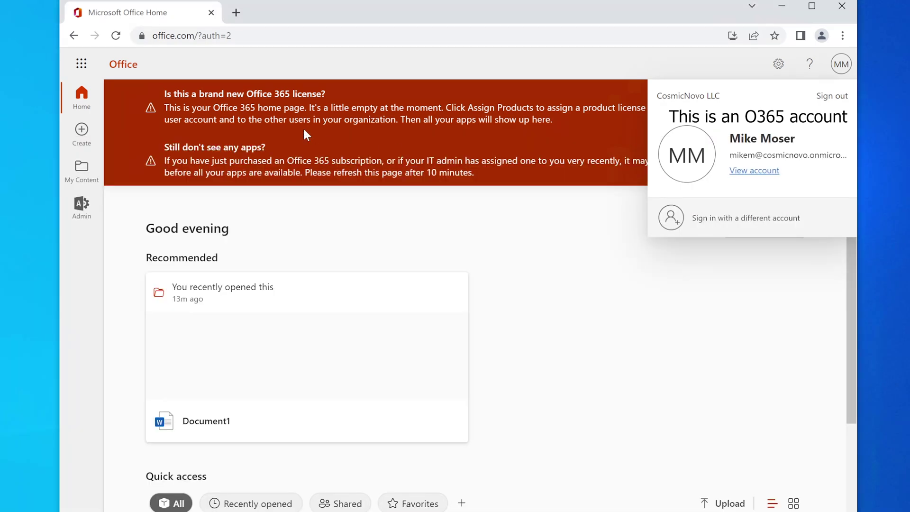
pyautogui.click(277, 124)
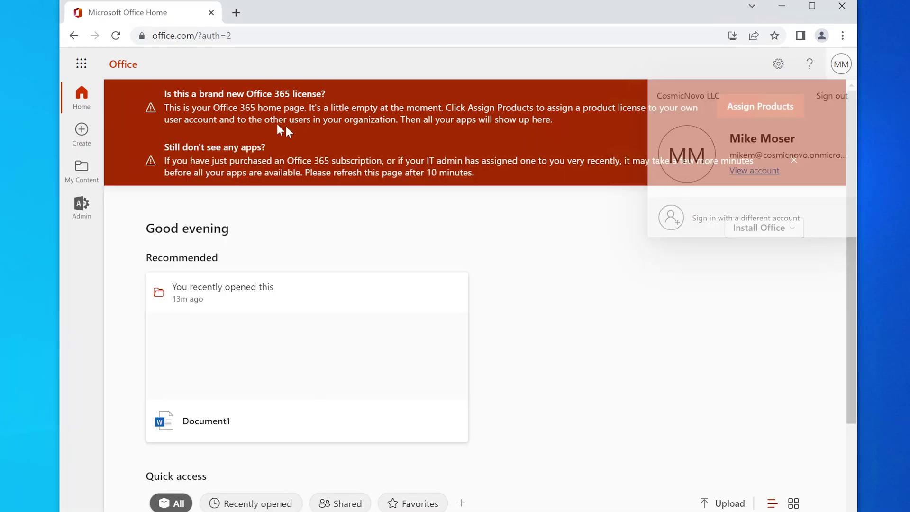
# Open Admin from the app launcher's All apps list.
pyautogui.click(81, 65)
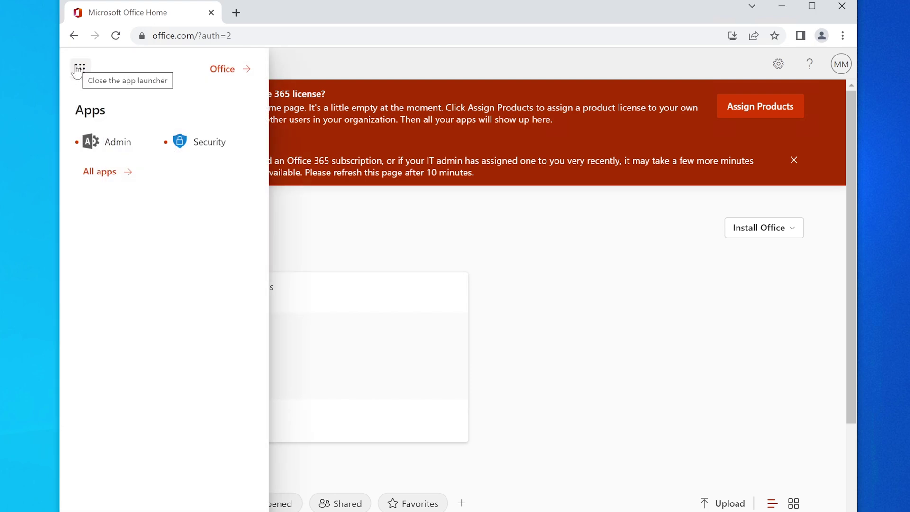
pyautogui.click(114, 171)
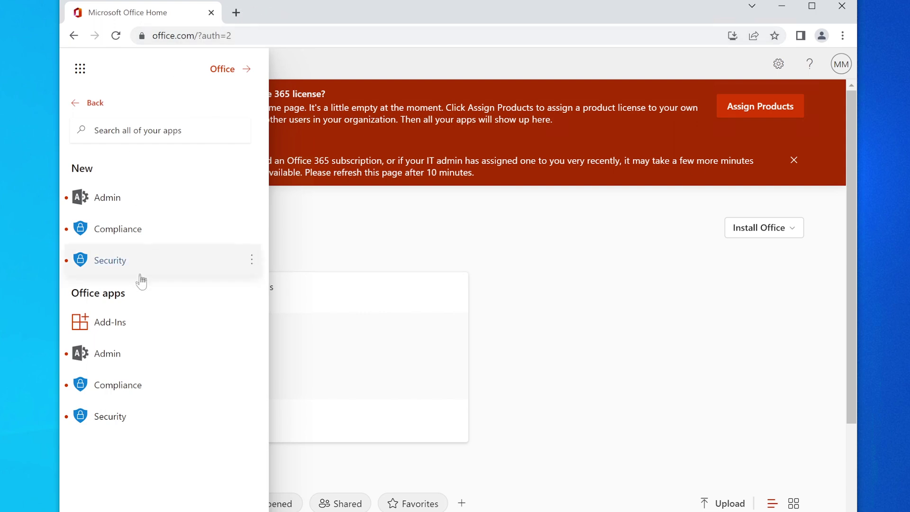
pyautogui.click(117, 197)
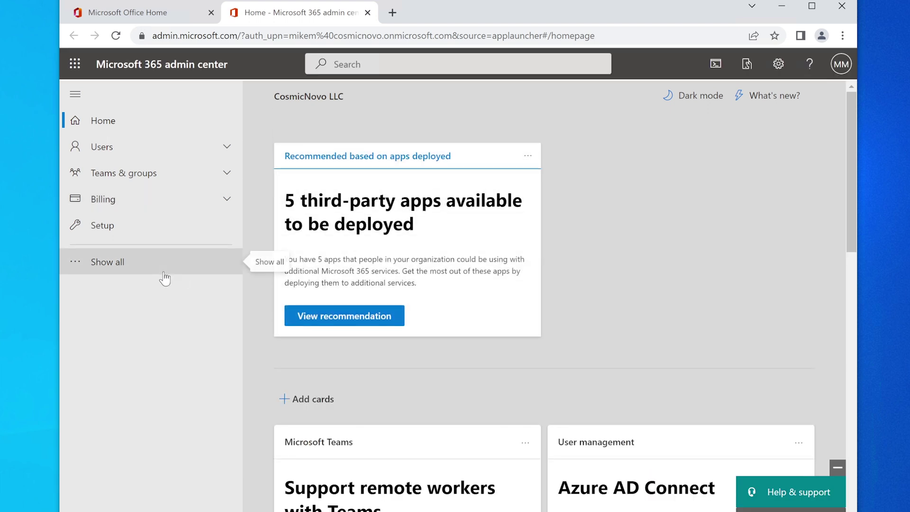
# Open Users > Active users, scroll the list, and open the admin's own user details.
pyautogui.click(121, 148)
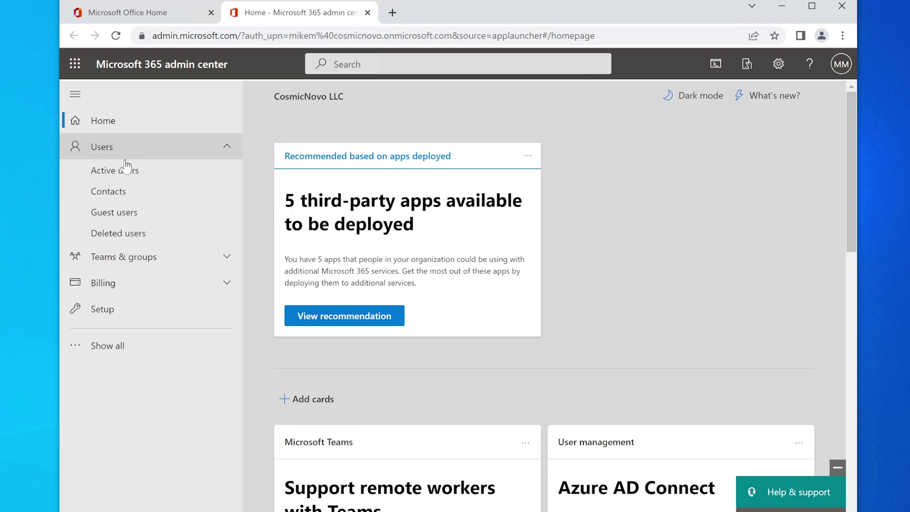
pyautogui.click(124, 175)
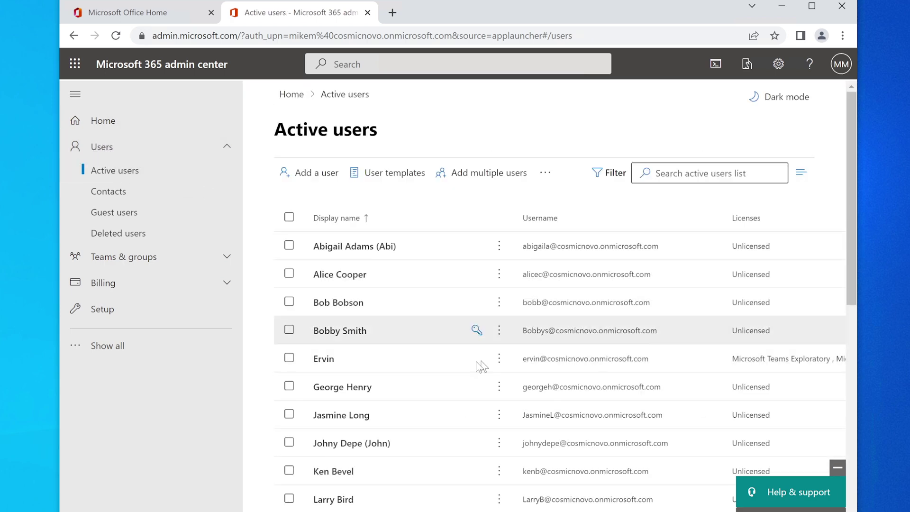
pyautogui.scroll(-1, 764, 451)
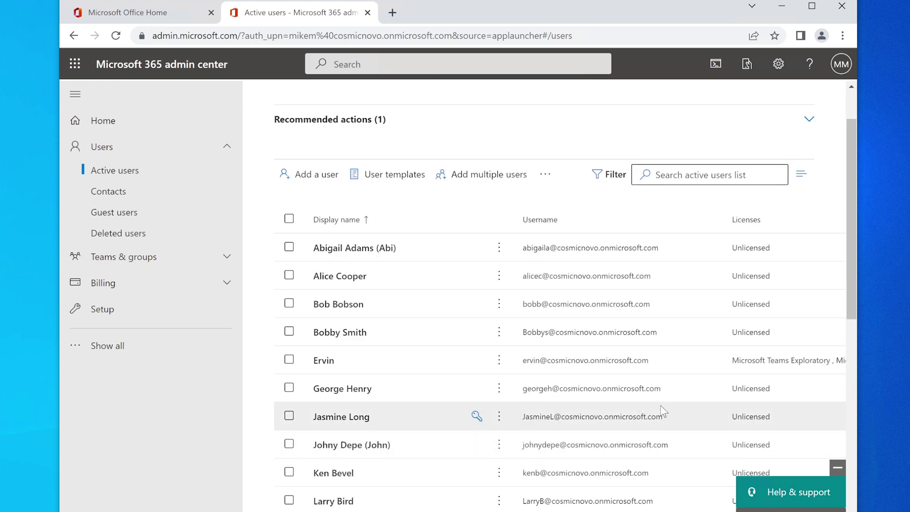
pyautogui.scroll(-5, 599, 269)
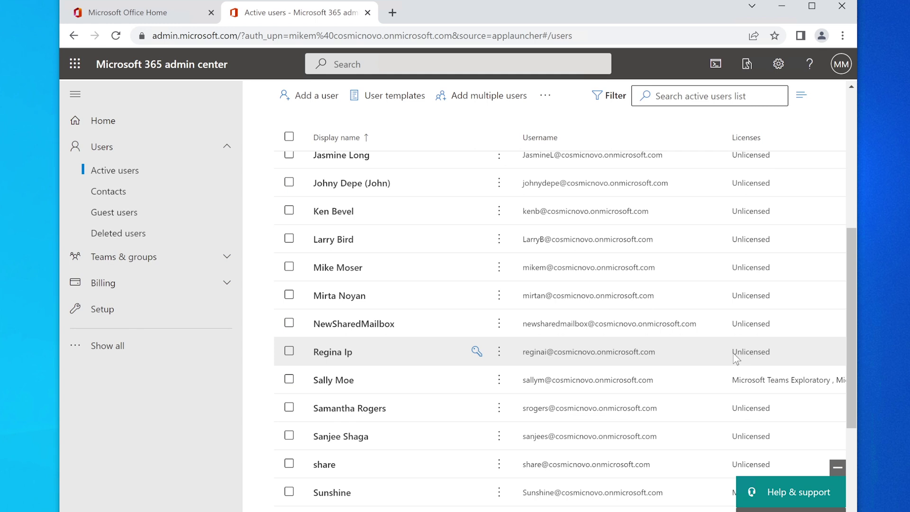
pyautogui.scroll(2, 736, 359)
pyautogui.scroll(1, 729, 238)
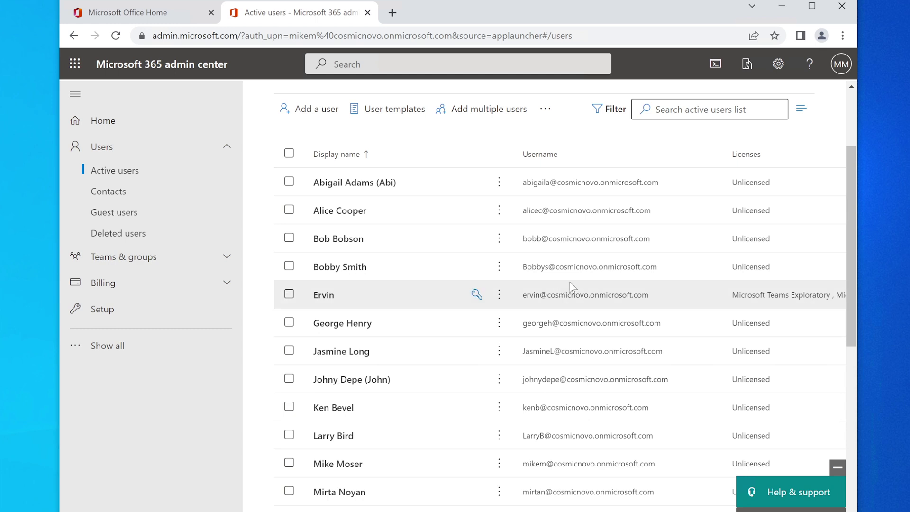
pyautogui.scroll(1, 571, 287)
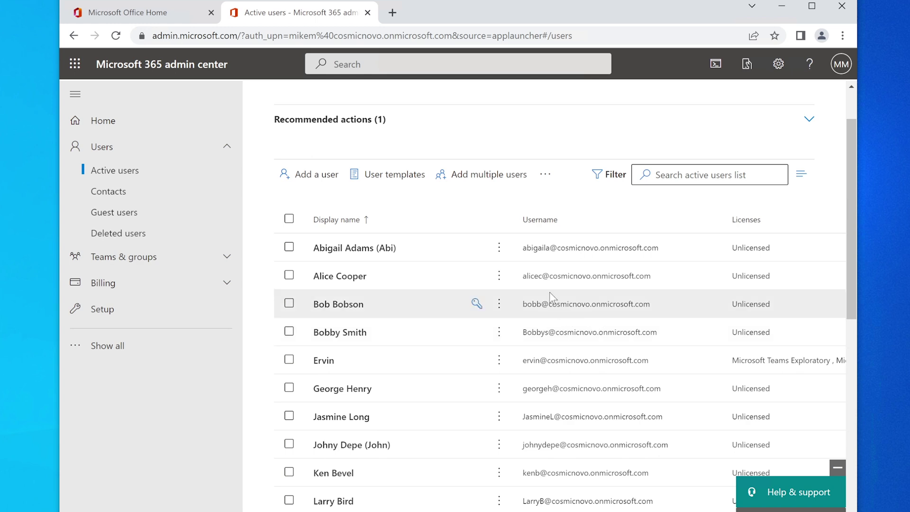
pyautogui.scroll(-1, 550, 292)
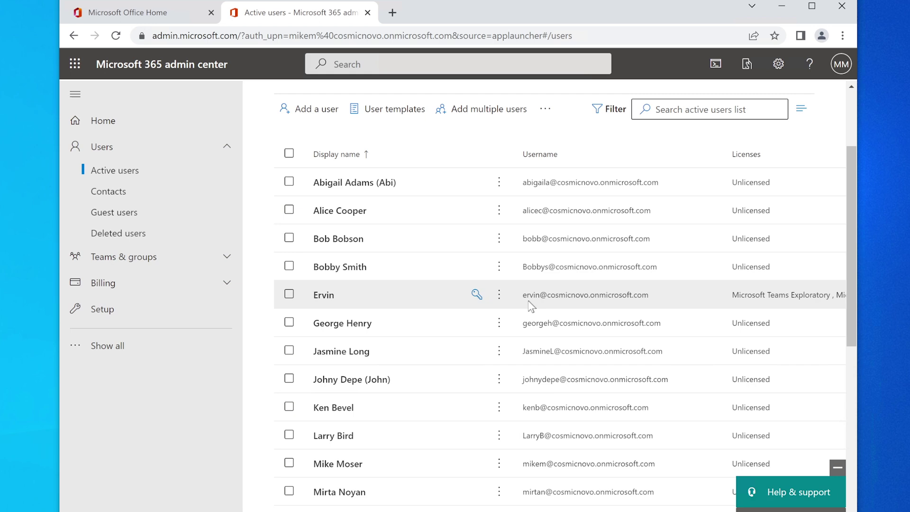
pyautogui.scroll(-1, 508, 300)
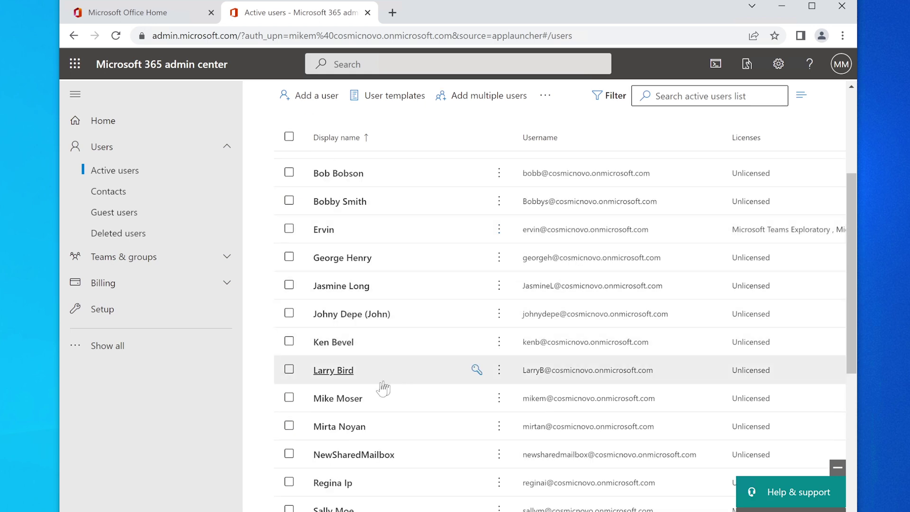
pyautogui.click(354, 398)
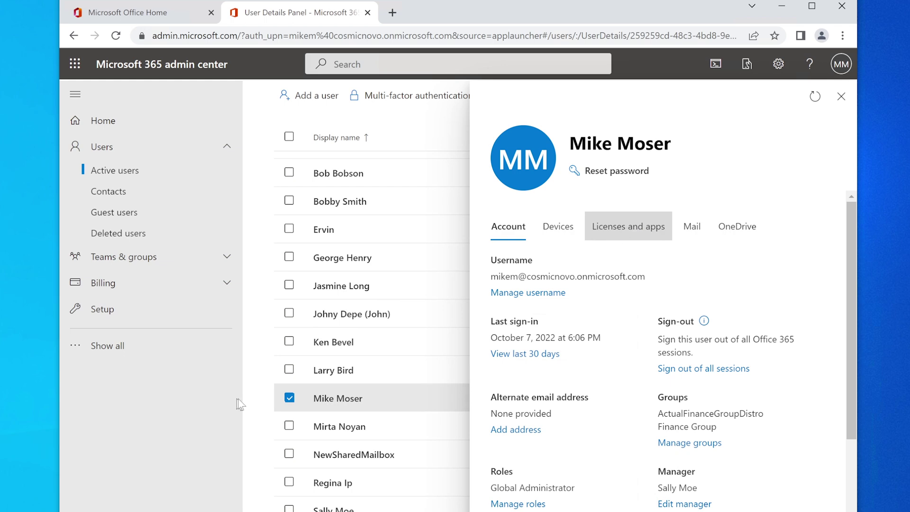
# On the Licenses and apps tab, toggle the Power Automate Free and Teams Exploratory checkboxes.
pyautogui.click(614, 235)
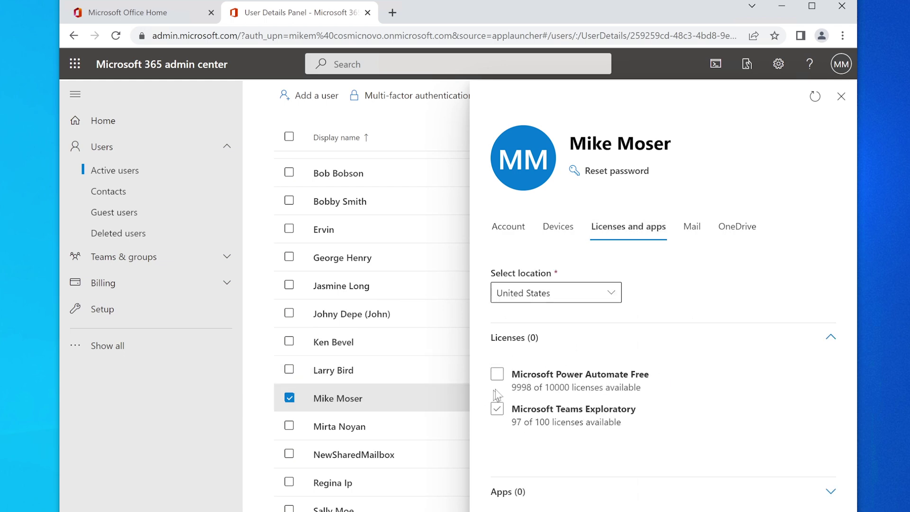
pyautogui.click(603, 386)
pyautogui.click(506, 376)
pyautogui.click(497, 411)
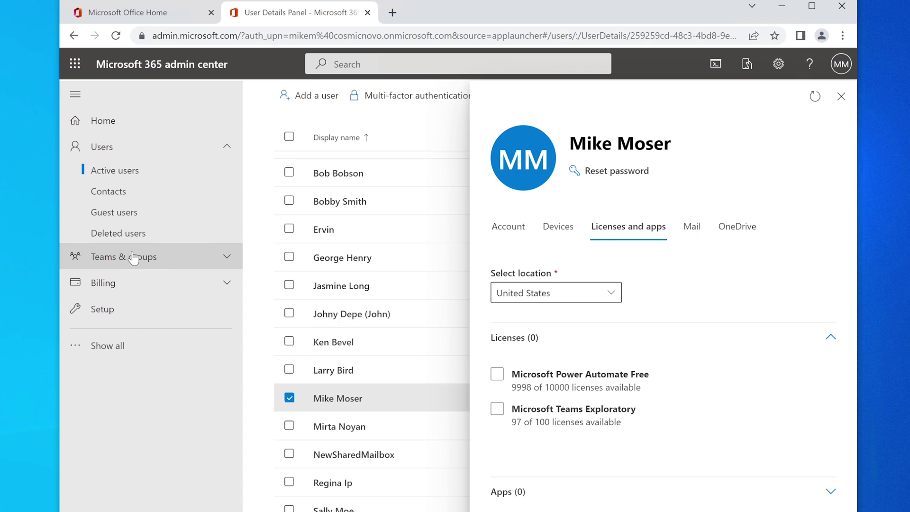
pyautogui.click(128, 283)
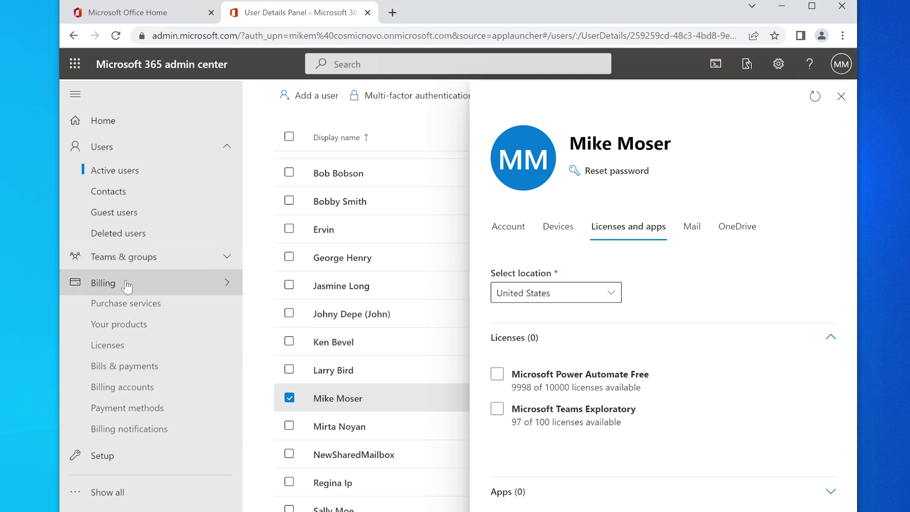
# Open Your products and view the Power Automate Free details, then return to the list.
pyautogui.click(135, 332)
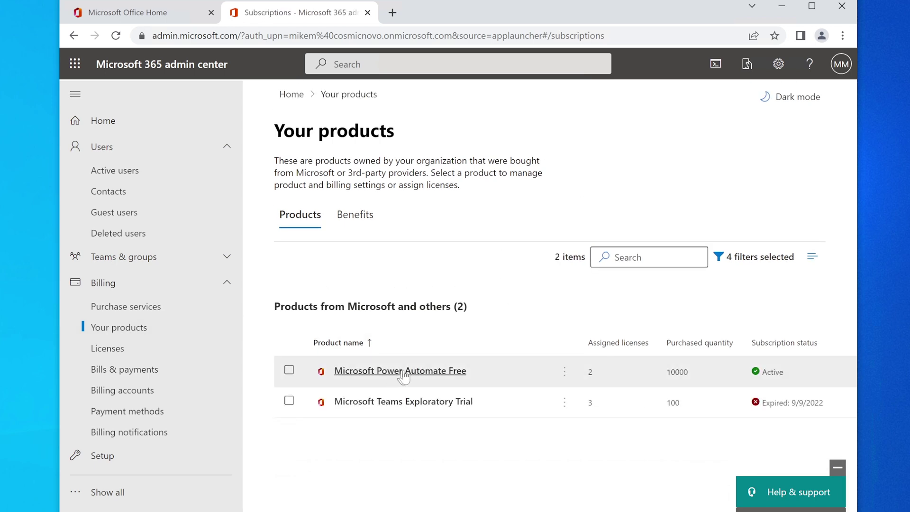
pyautogui.click(798, 372)
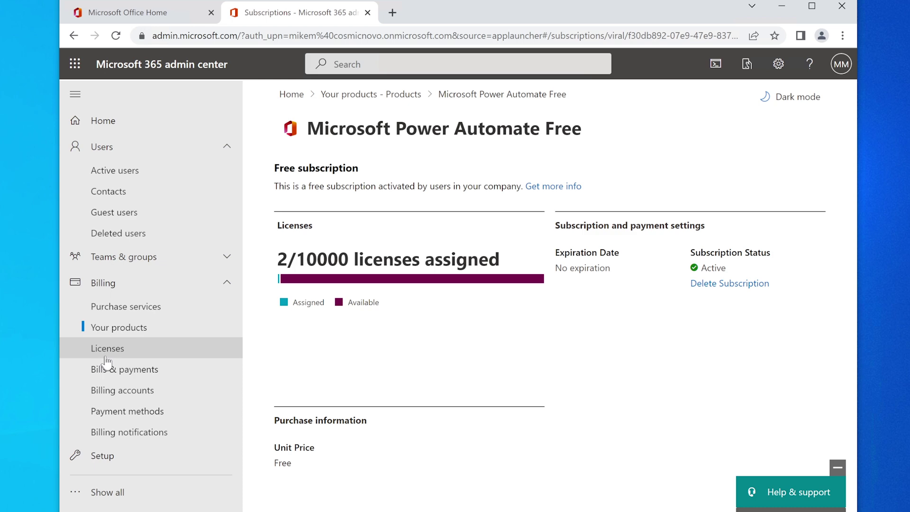
pyautogui.click(117, 332)
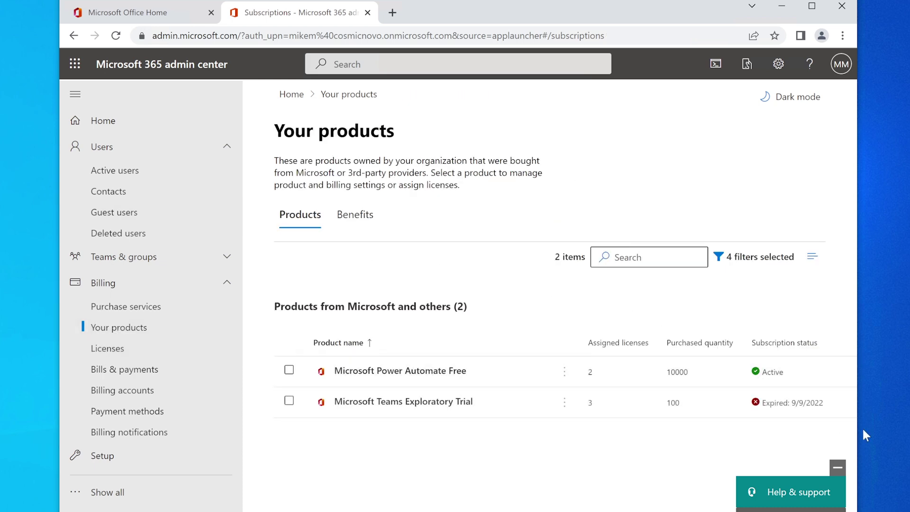
# Open the Microsoft Teams Exploratory Trial details and highlight its Expired status.
pyautogui.moveTo(829, 403); pyautogui.dragTo(363, 409)
pyautogui.click(630, 462)
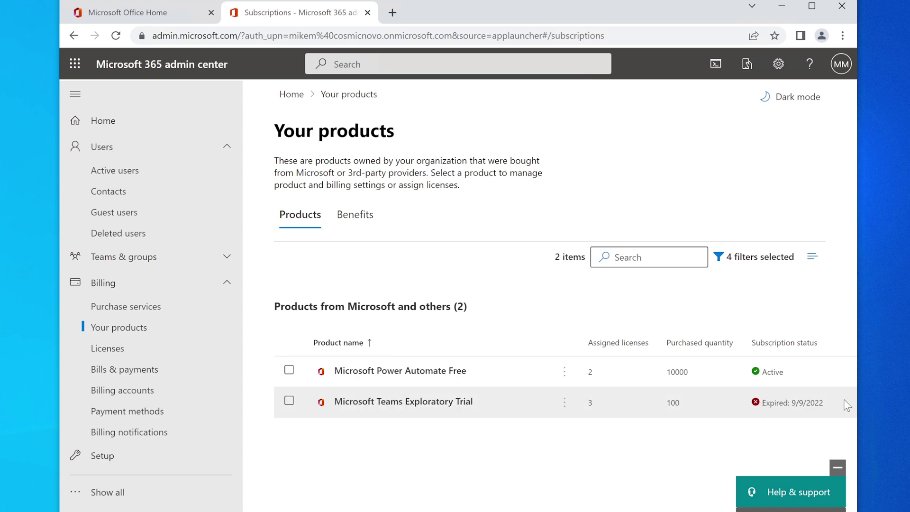
pyautogui.doubleClick(810, 403)
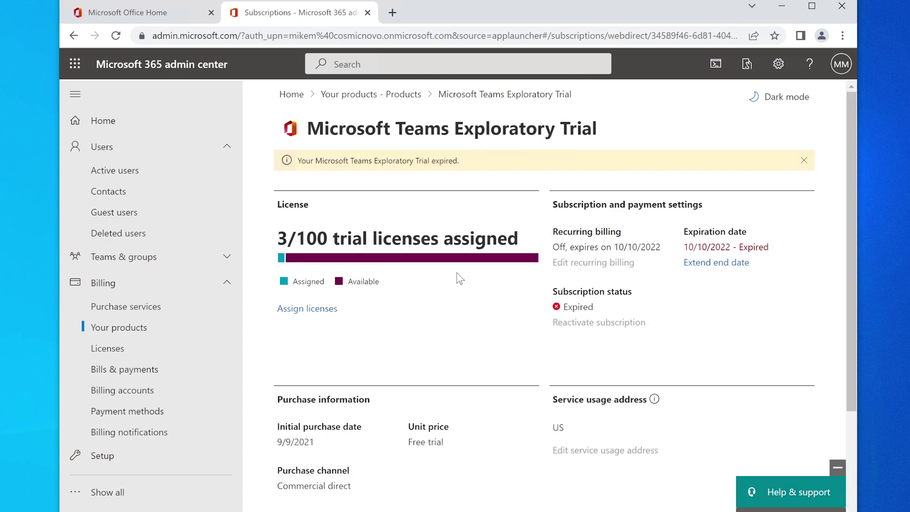
pyautogui.moveTo(363, 293)
pyautogui.moveTo(601, 307); pyautogui.dragTo(553, 311)
# Reopen the admin's Licenses and apps tab and assign the Microsoft Teams Exploratory licence.
pyautogui.click(130, 172)
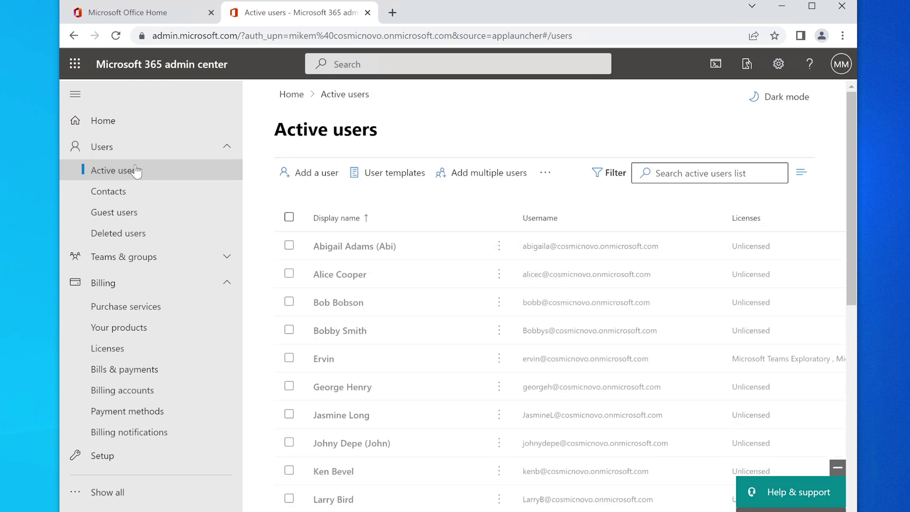
pyautogui.scroll(-3, 441, 368)
pyautogui.scroll(-2, 437, 372)
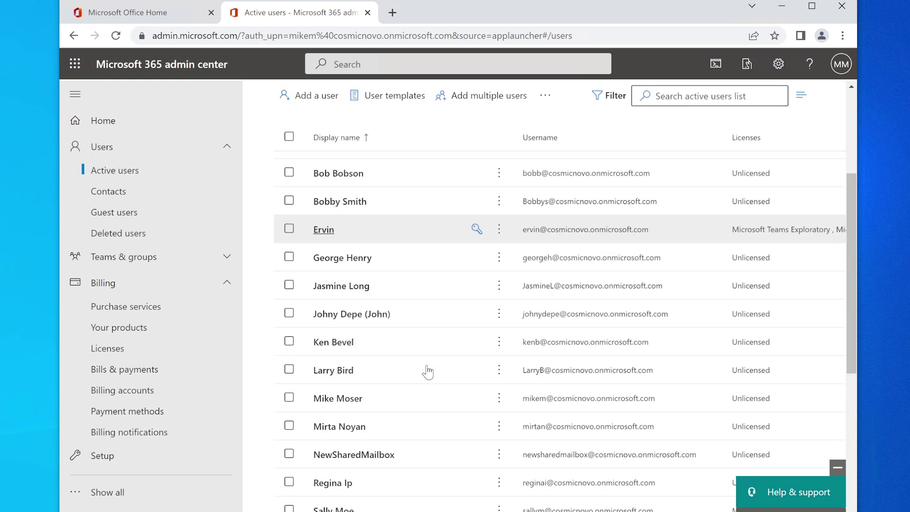
pyautogui.click(334, 399)
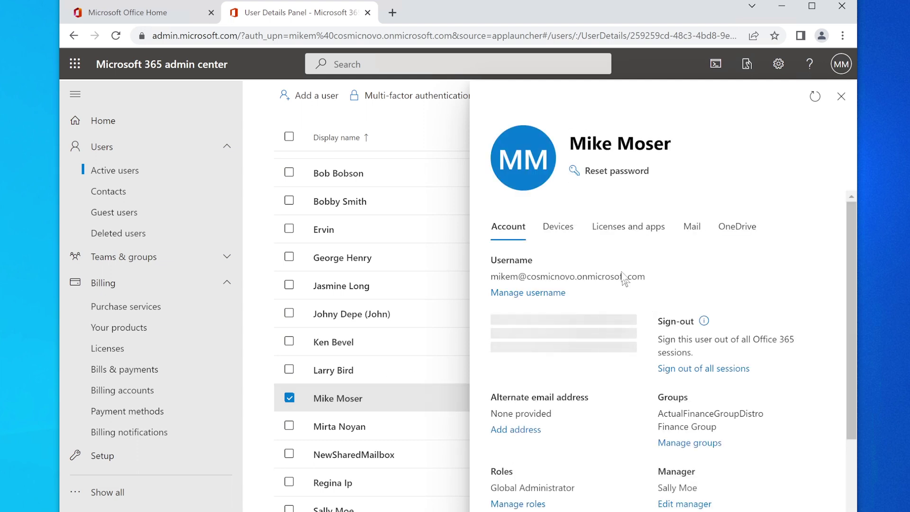
pyautogui.click(627, 234)
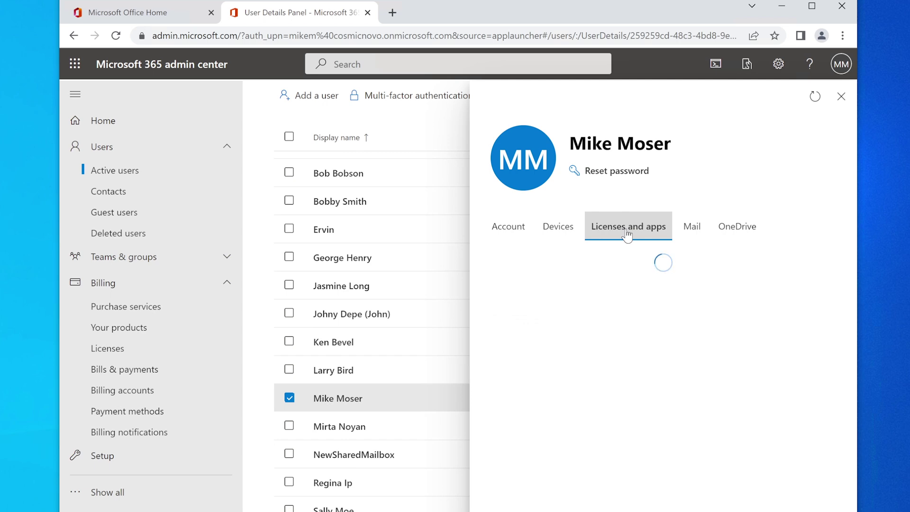
pyautogui.click(533, 416)
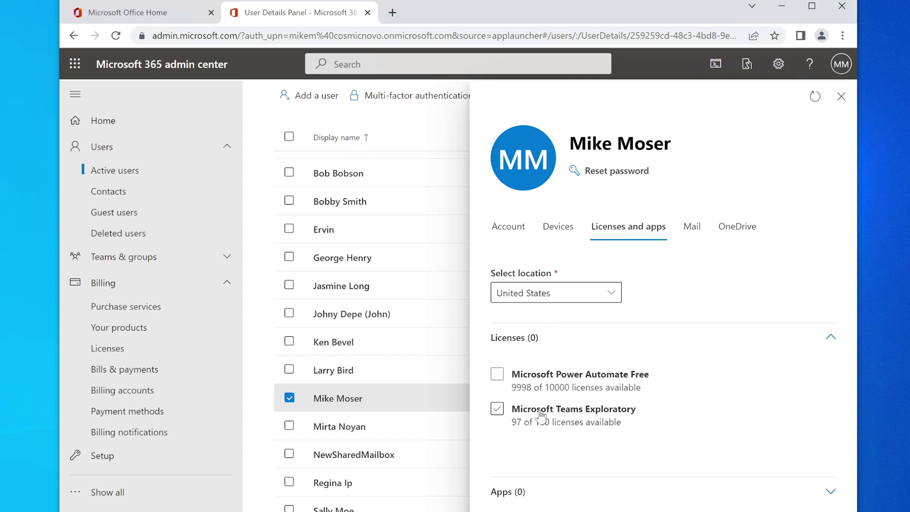
pyautogui.click(497, 409)
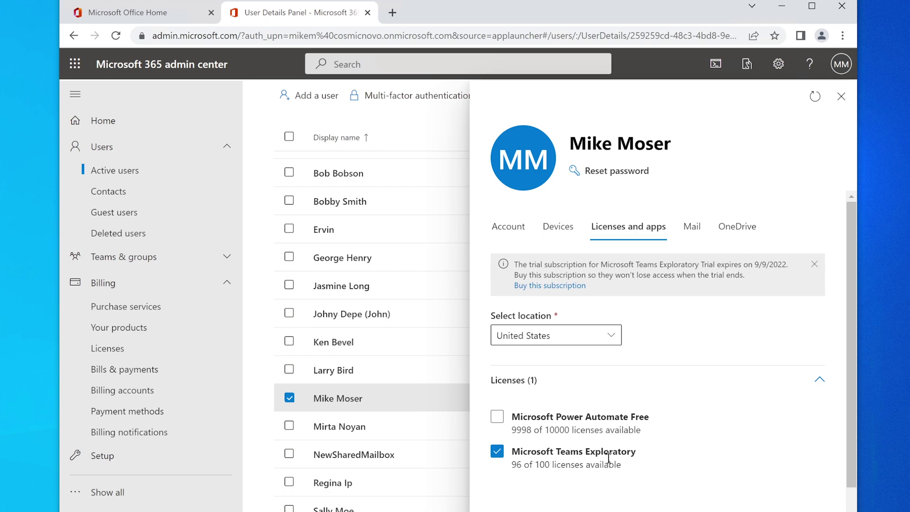
# Review the trial expiry notice, highlighting its 9/9 expiry date.
pyautogui.scroll(-1, 609, 458)
pyautogui.scroll(1, 610, 460)
pyautogui.moveTo(516, 260); pyautogui.dragTo(799, 270)
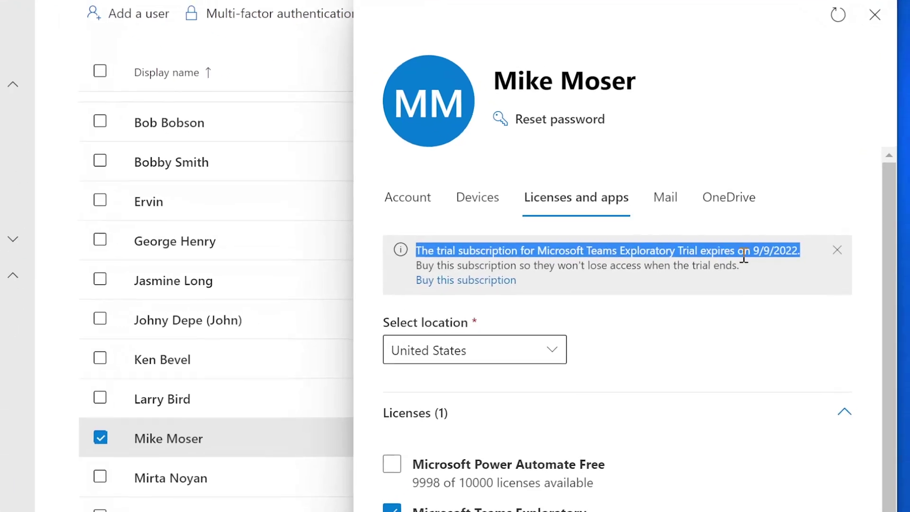
pyautogui.click(720, 251)
pyautogui.moveTo(754, 250); pyautogui.dragTo(772, 251)
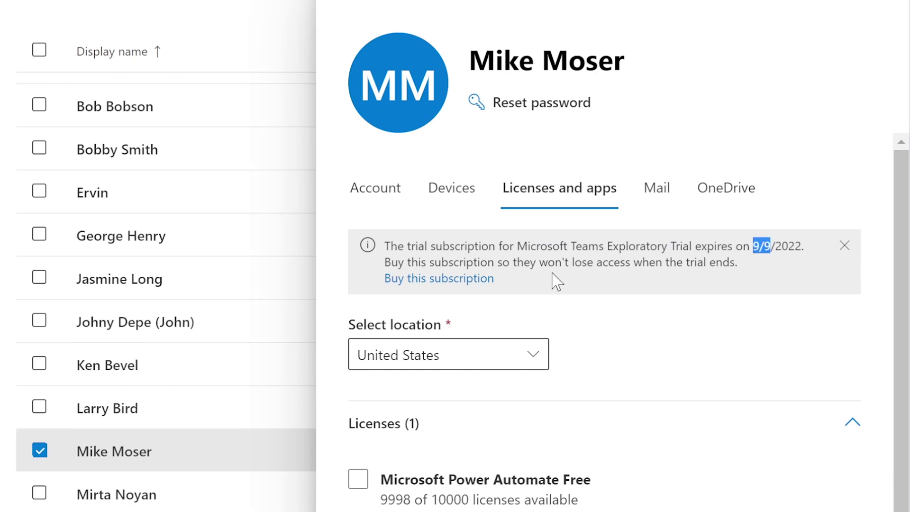
pyautogui.scroll(-1, 578, 501)
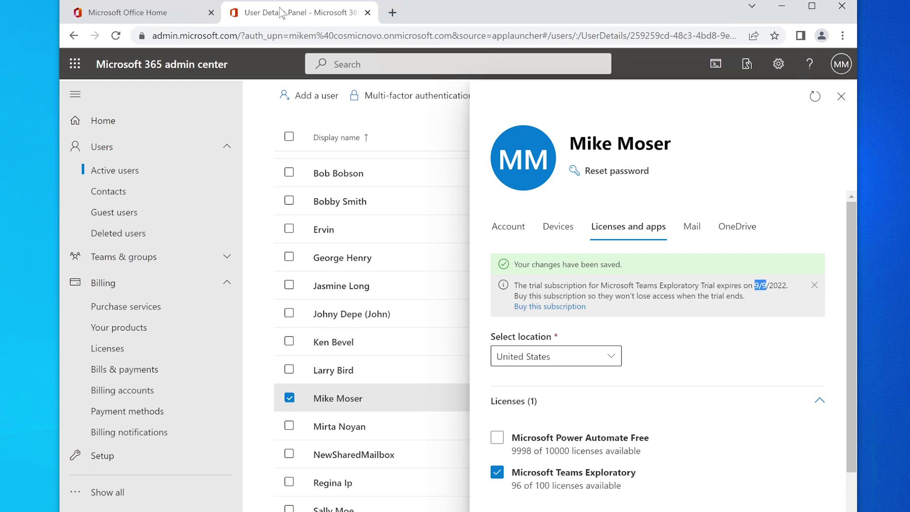
# Switch to the Office home tab, toggle the app launcher, and reload the page.
pyautogui.moveTo(158, 17)
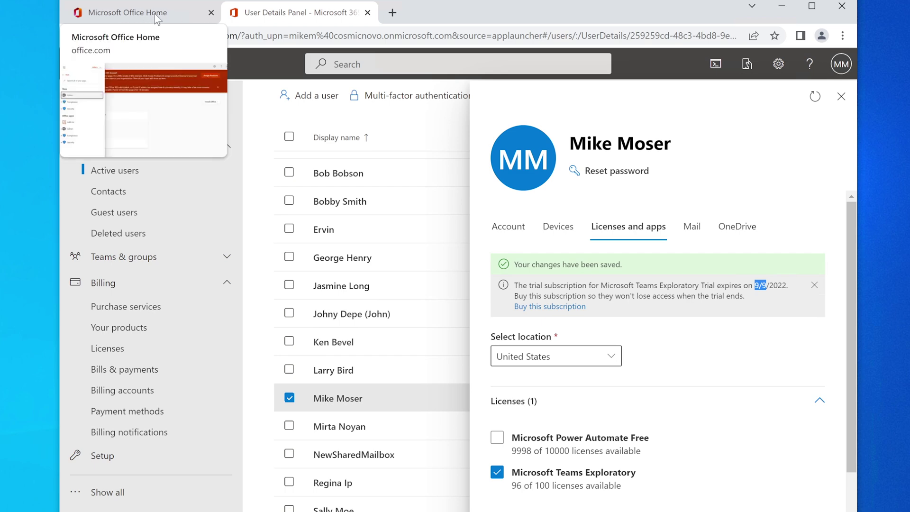
pyautogui.click(147, 15)
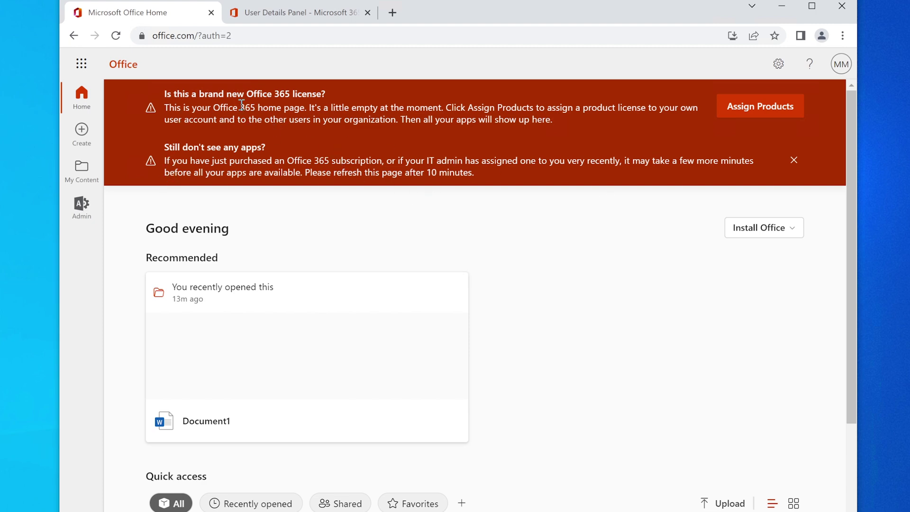
pyautogui.click(80, 64)
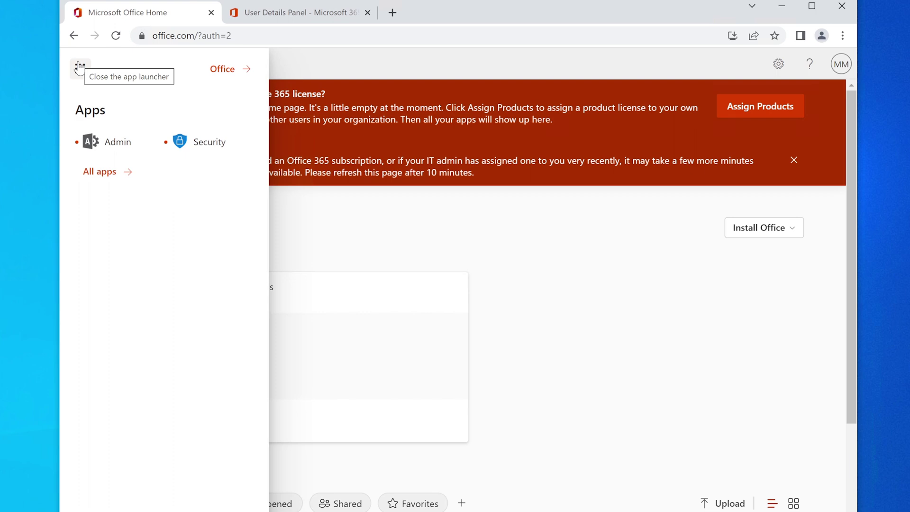
pyautogui.click(80, 65)
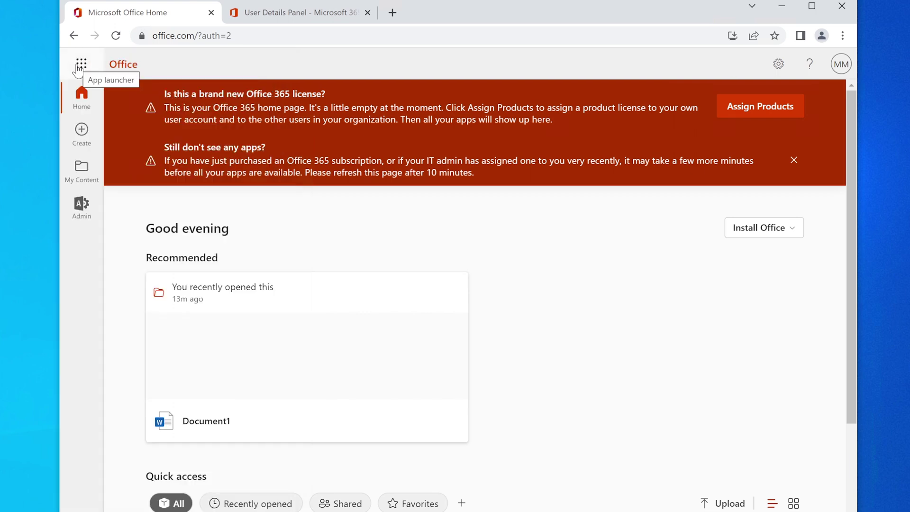
pyautogui.click(79, 66)
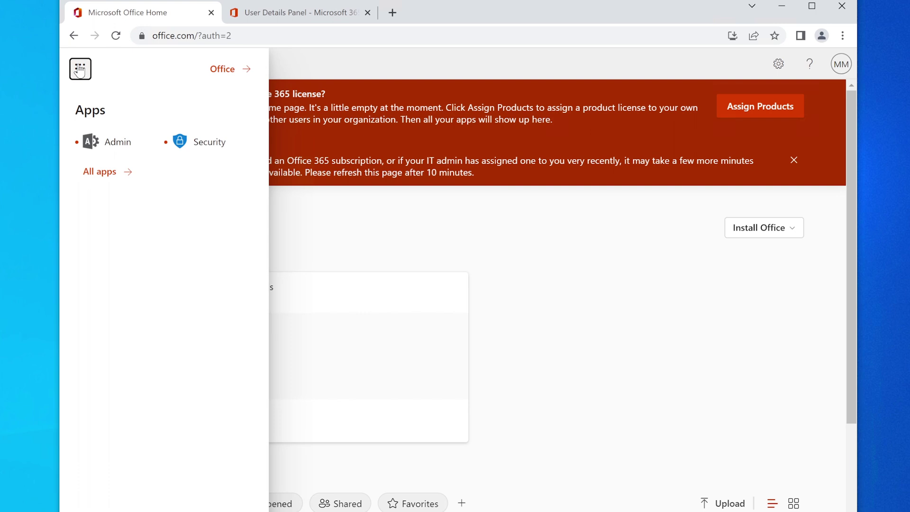
pyautogui.click(80, 68)
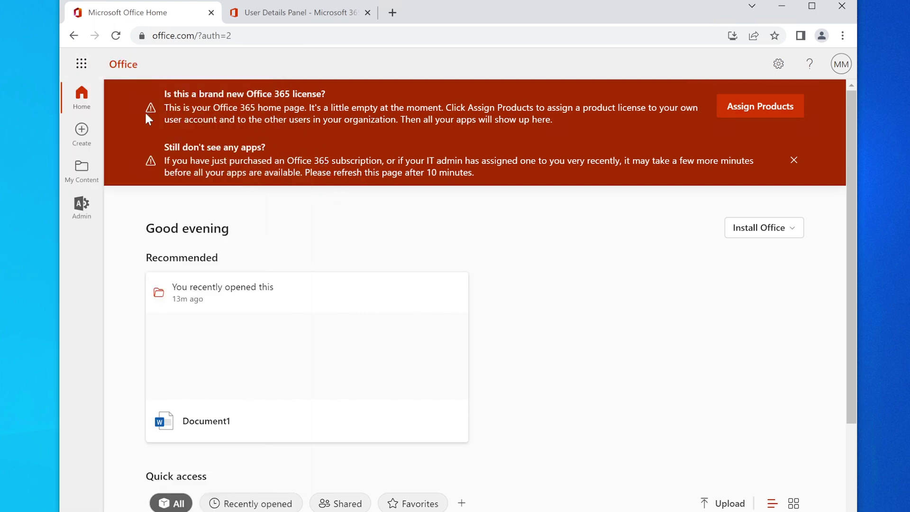
pyautogui.click(119, 43)
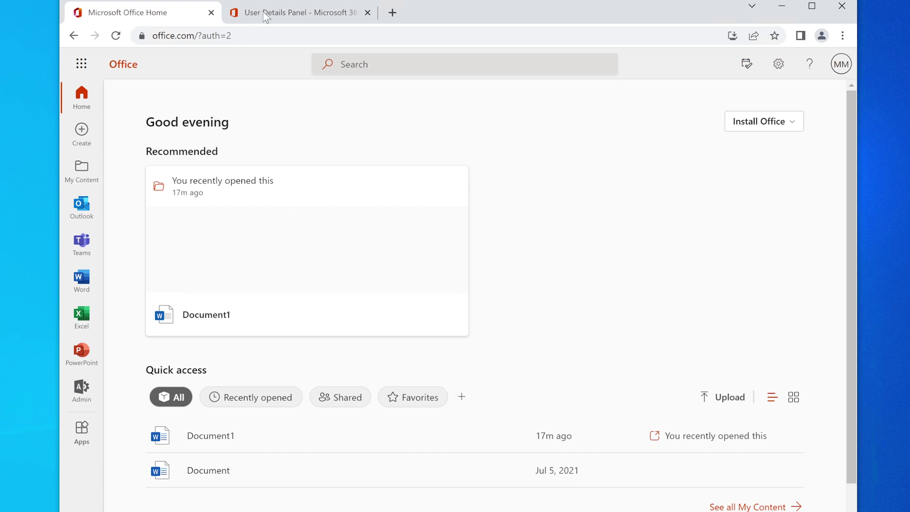
# Check the admin center tab, then return to Office home and show its apps list.
pyautogui.click(292, 15)
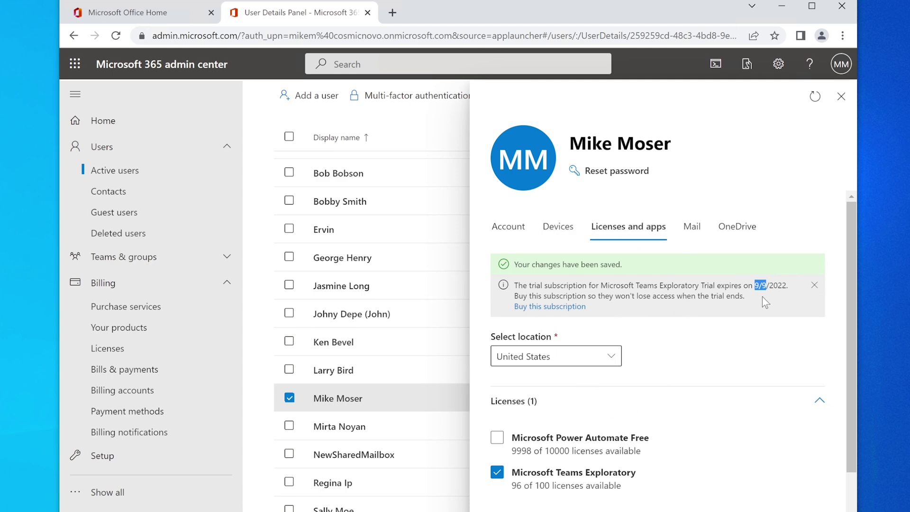
pyautogui.click(126, 13)
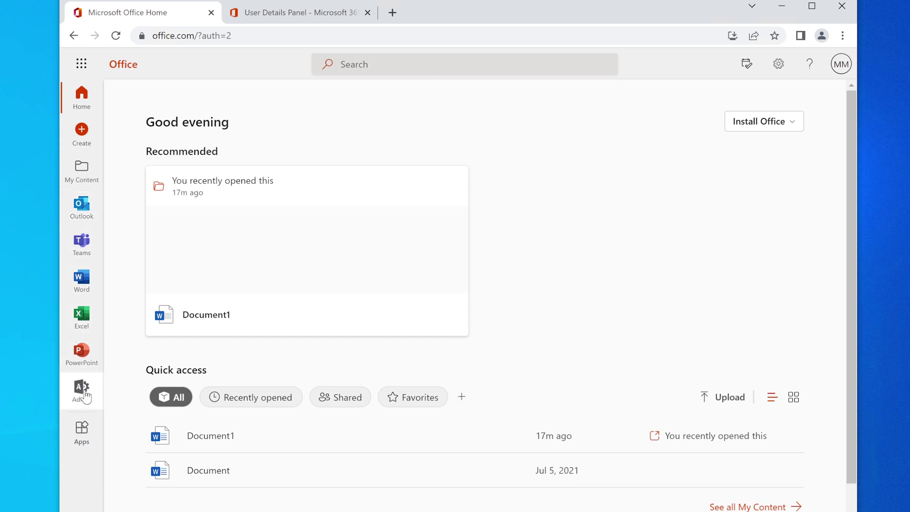
pyautogui.click(80, 66)
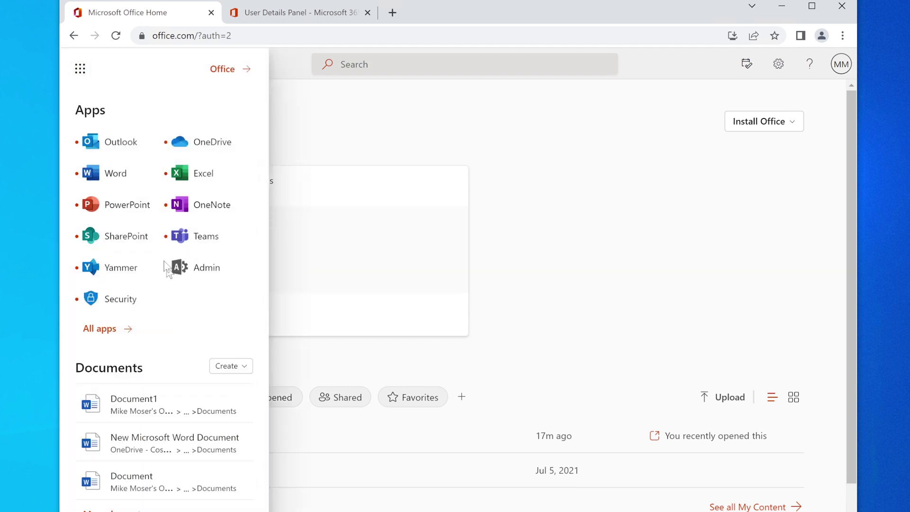
# Launch Outlook mail in a new tab, then return to Office home's apps list.
pyautogui.click(106, 147)
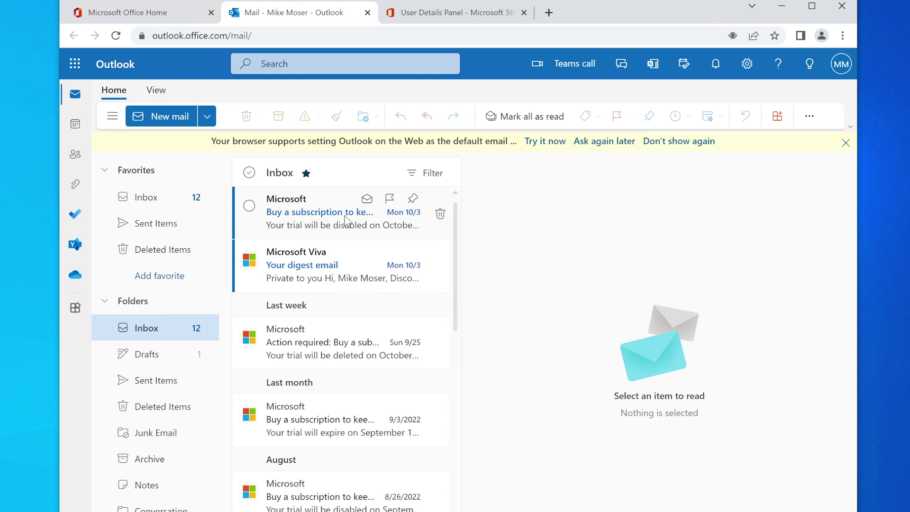
pyautogui.click(140, 13)
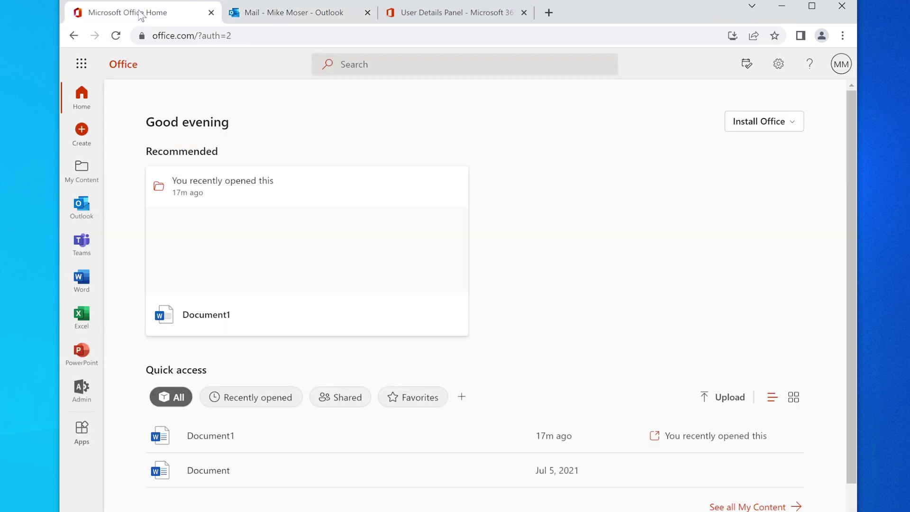
pyautogui.click(82, 65)
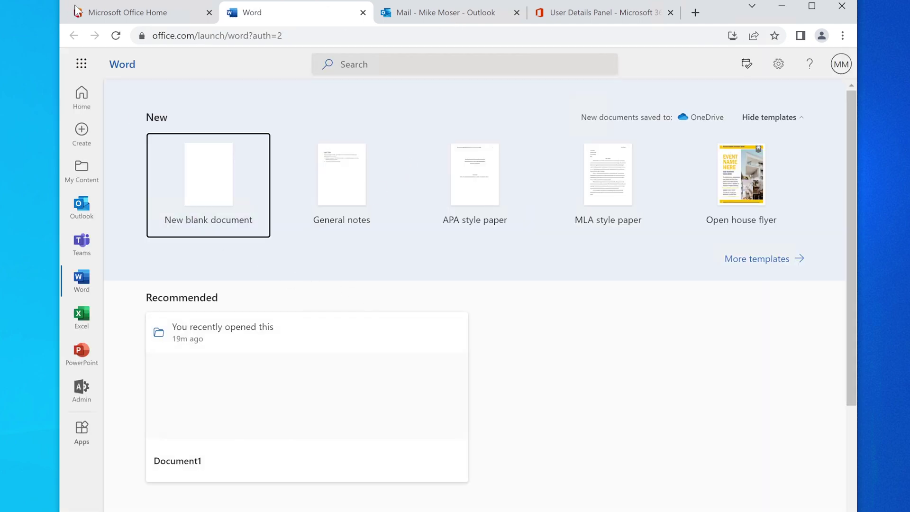
# Create a new blank Excel workbook, then open the PowerPoint start page.
pyautogui.click(143, 14)
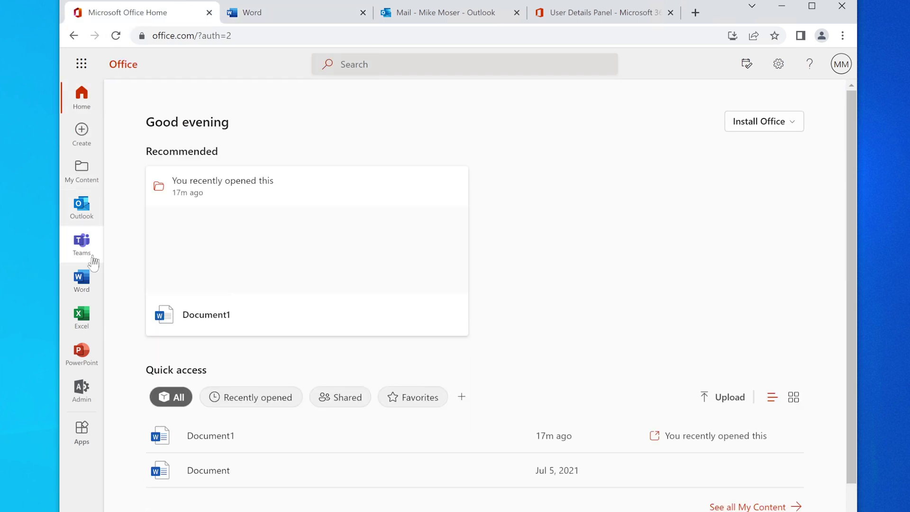
pyautogui.click(82, 315)
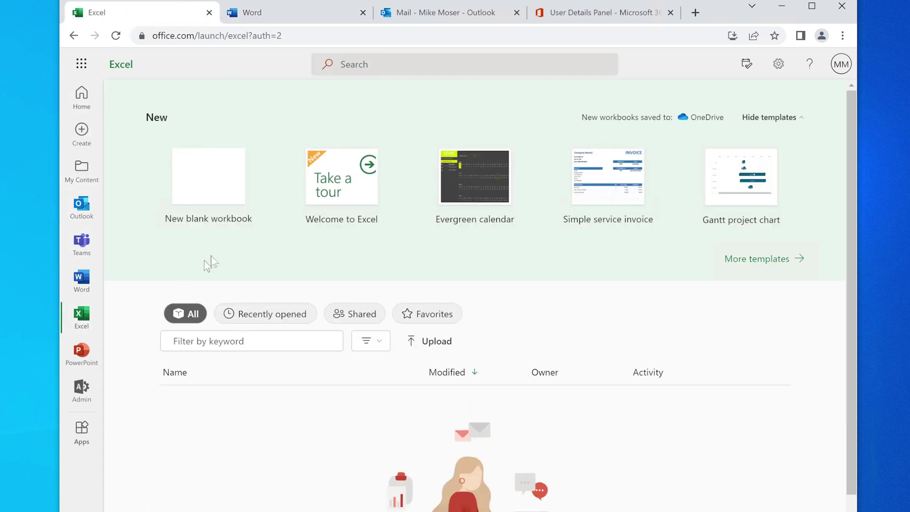
pyautogui.click(202, 200)
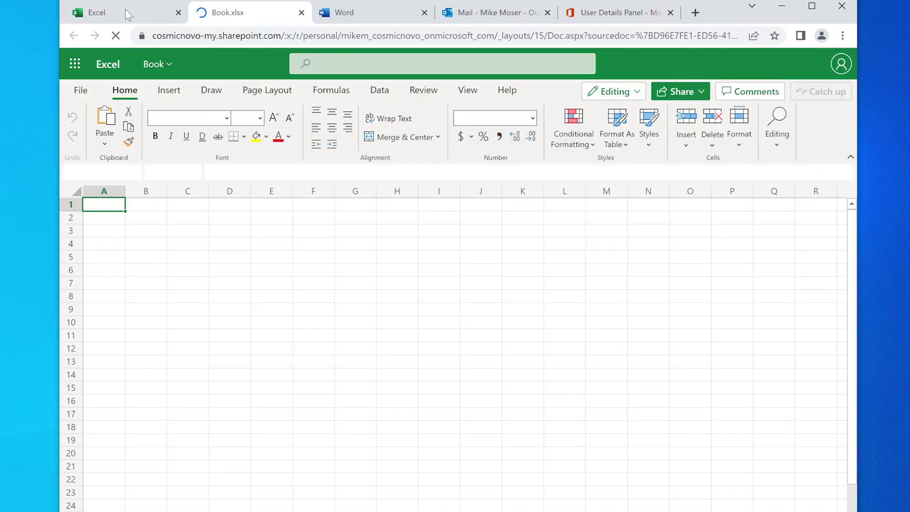
pyautogui.click(132, 6)
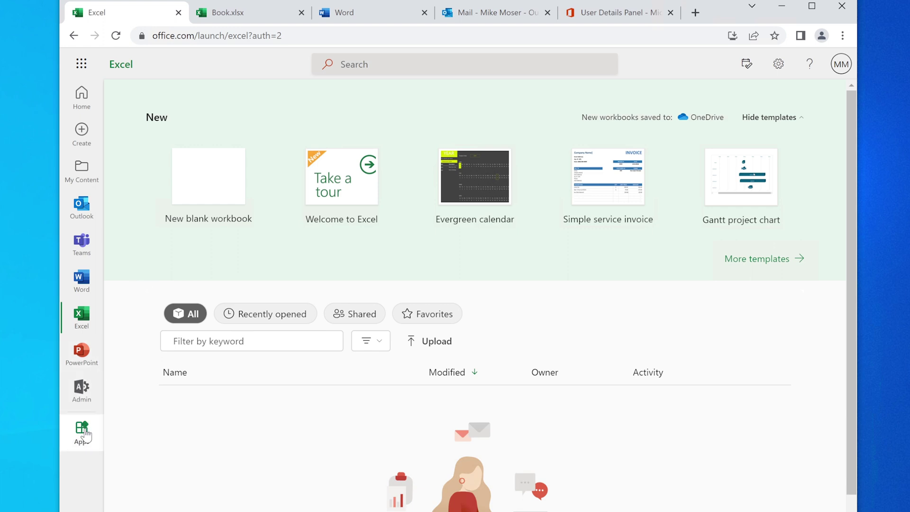
pyautogui.click(75, 356)
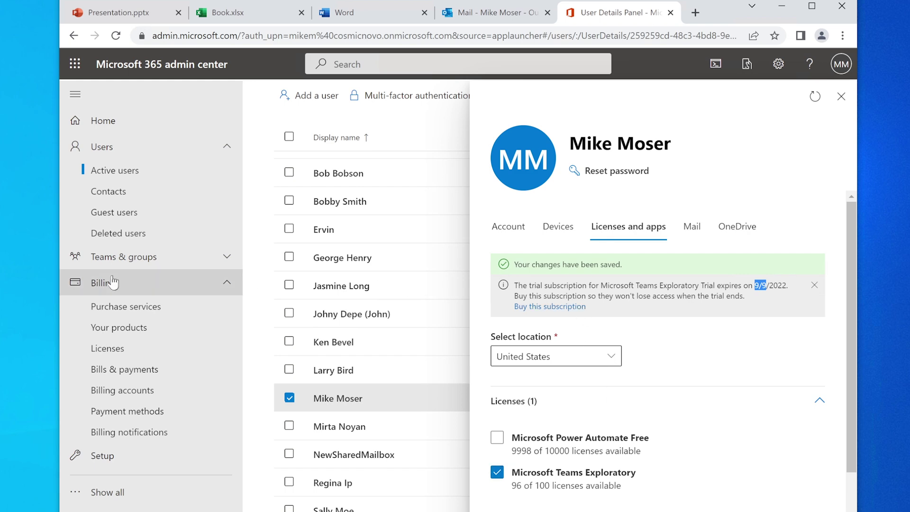
# Open the expired Microsoft Teams Exploratory Trial from Your products and select its title to search it.
pyautogui.click(119, 327)
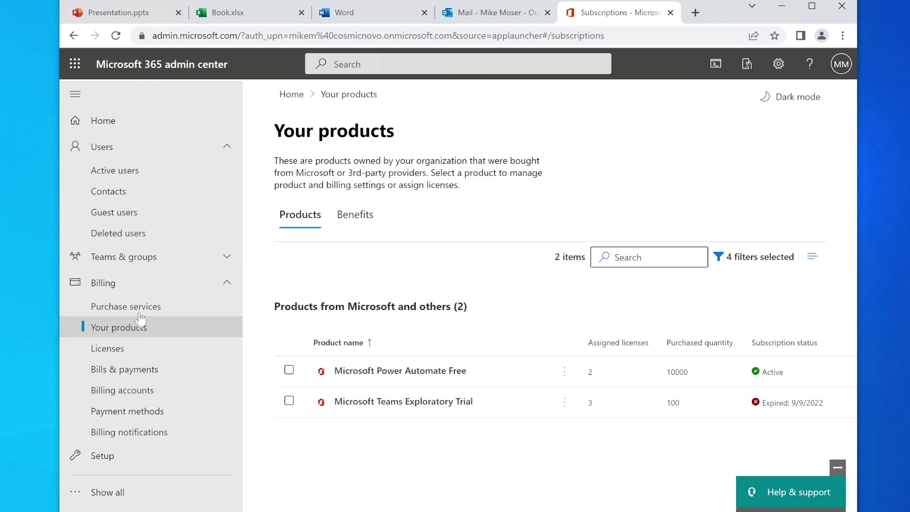
pyautogui.click(384, 403)
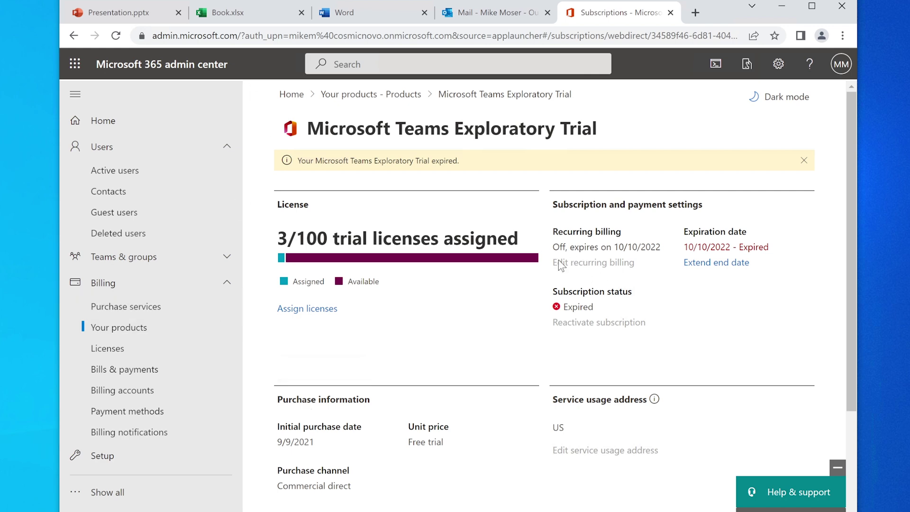
pyautogui.moveTo(599, 126); pyautogui.dragTo(316, 119)
pyautogui.rightClick(324, 120)
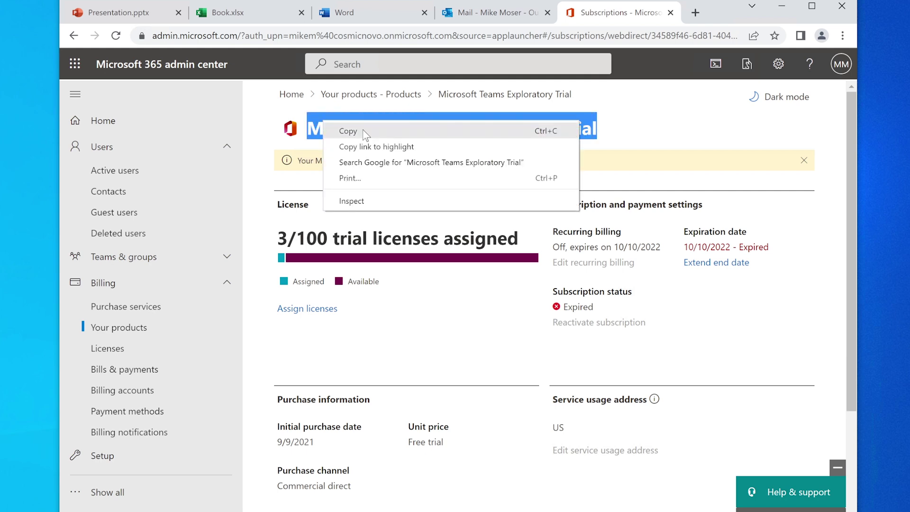
# Search Google for the trial's name and open the Manage the Microsoft Teams Exploratory license article.
pyautogui.click(385, 164)
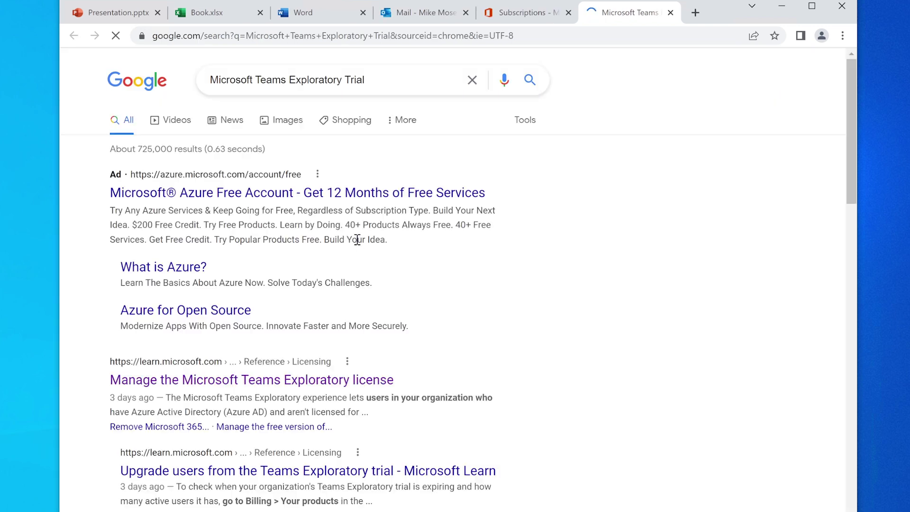
pyautogui.scroll(-1, 284, 312)
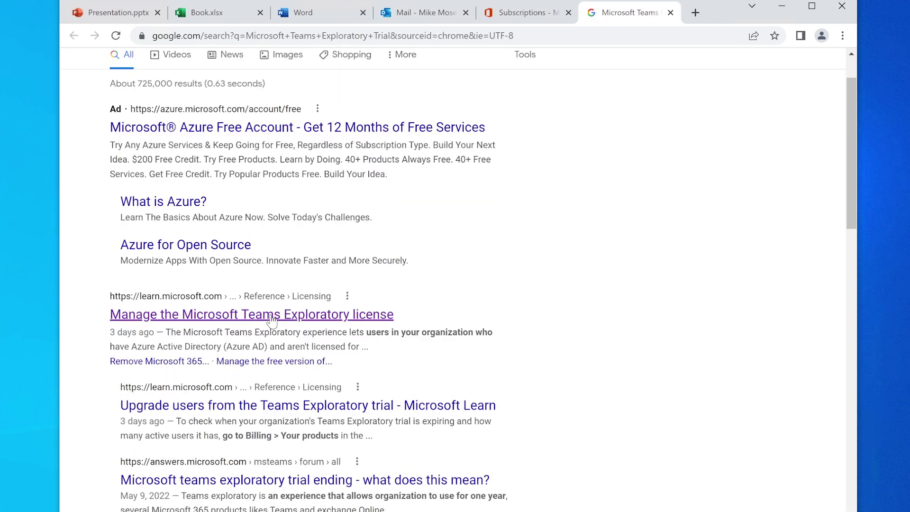
pyautogui.click(272, 321)
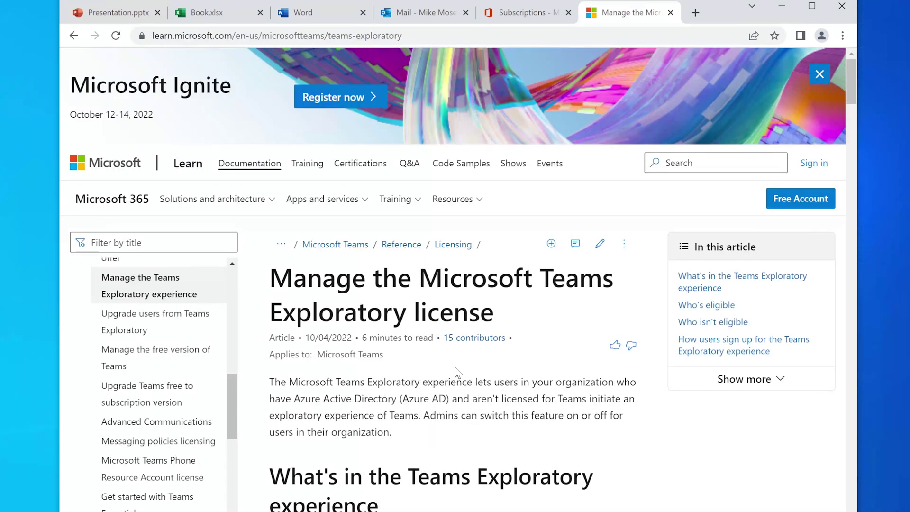
pyautogui.scroll(-1, 457, 370)
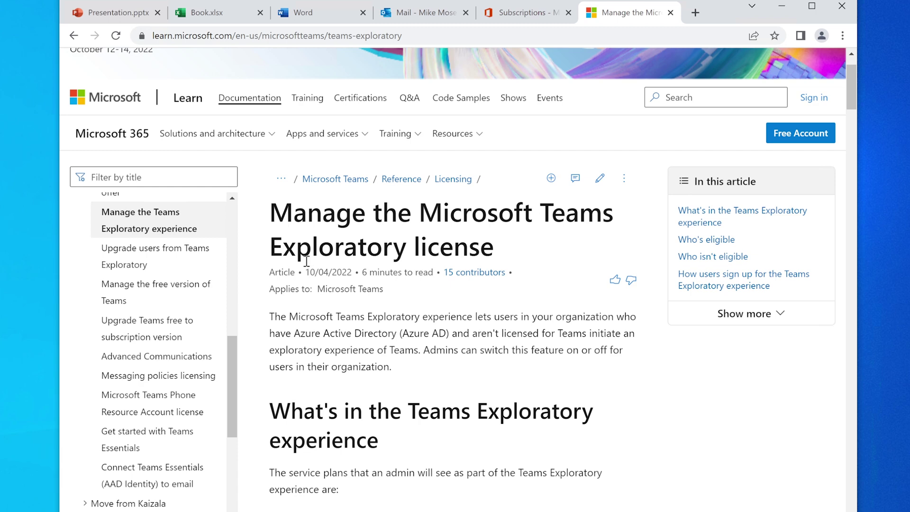
# Read the article's title and opening paragraph about Teams Exploratory.
pyautogui.moveTo(271, 211); pyautogui.dragTo(539, 240)
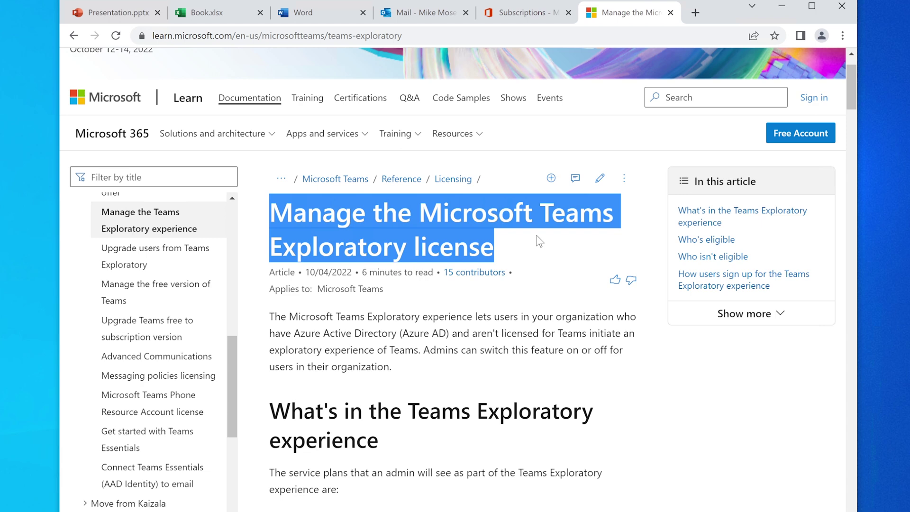
pyautogui.click(302, 335)
pyautogui.moveTo(270, 317); pyautogui.dragTo(421, 351)
pyautogui.moveTo(421, 350); pyautogui.dragTo(625, 356)
pyautogui.click(426, 354)
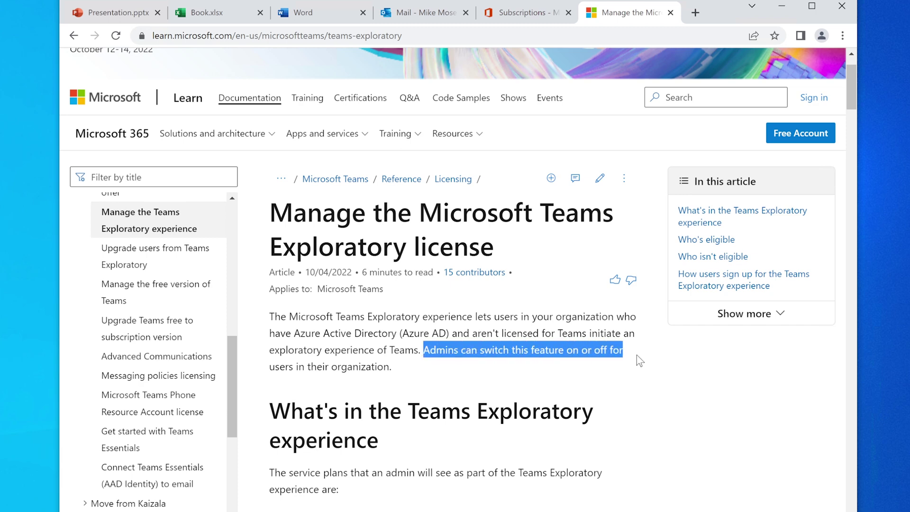
pyautogui.click(337, 395)
pyautogui.scroll(-3, 337, 401)
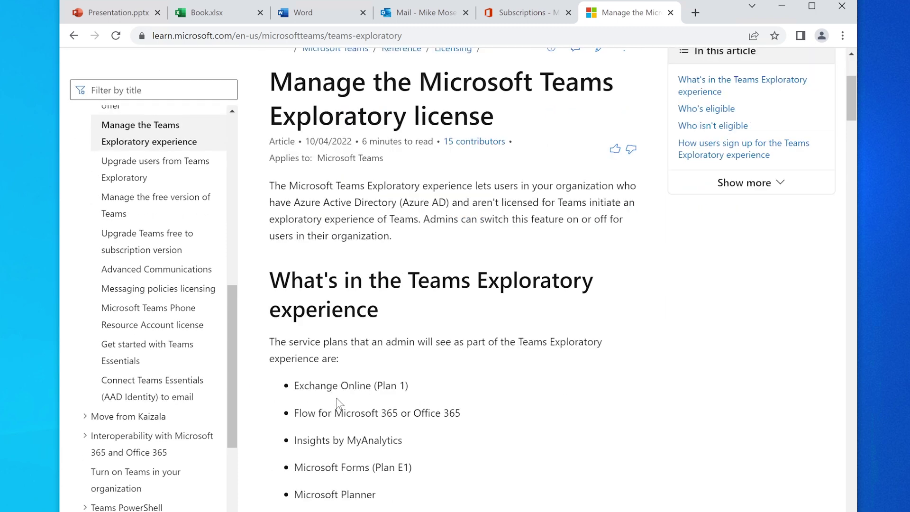
pyautogui.scroll(-1, 337, 403)
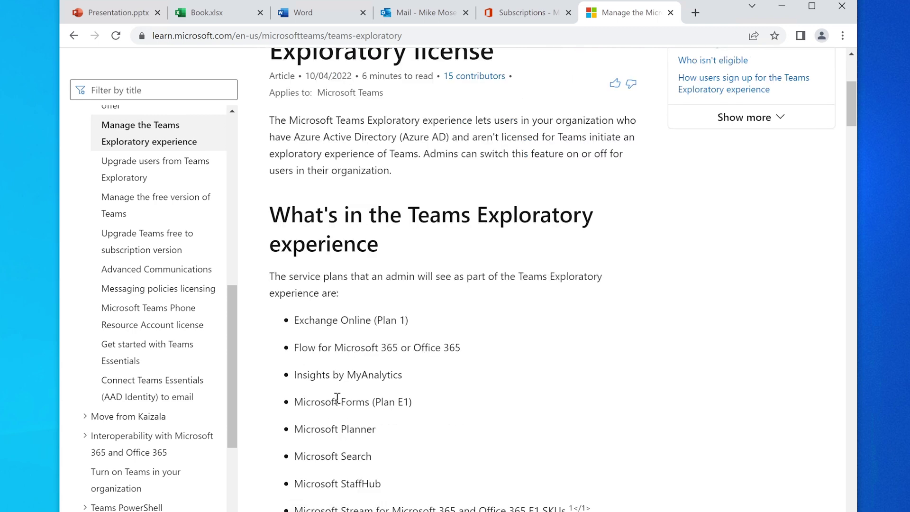
pyautogui.scroll(-1, 336, 398)
pyautogui.scroll(-1, 336, 407)
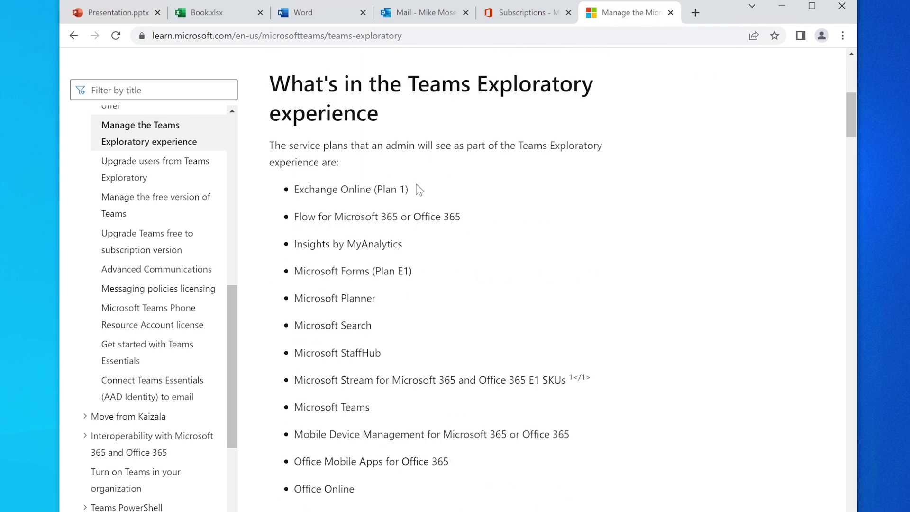
# Highlight the Exchange Online (Plan 1), Flow for Microsoft 365, and Insights by MyAnalytics service plans.
pyautogui.moveTo(415, 189); pyautogui.dragTo(267, 190)
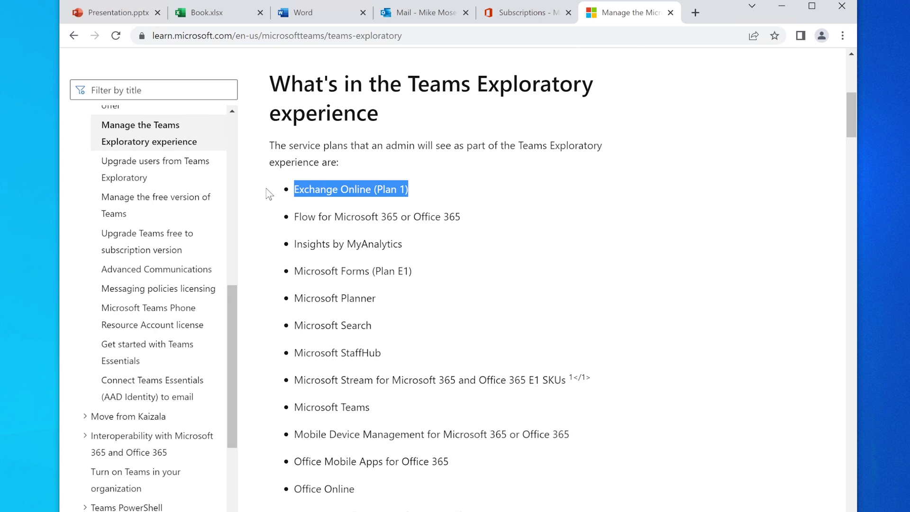
pyautogui.moveTo(469, 218); pyautogui.dragTo(282, 214)
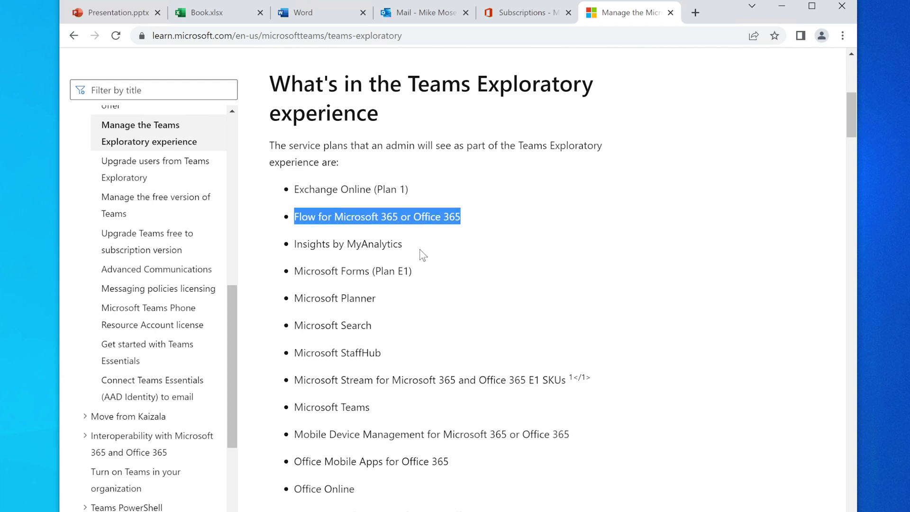
pyautogui.moveTo(425, 252); pyautogui.dragTo(257, 249)
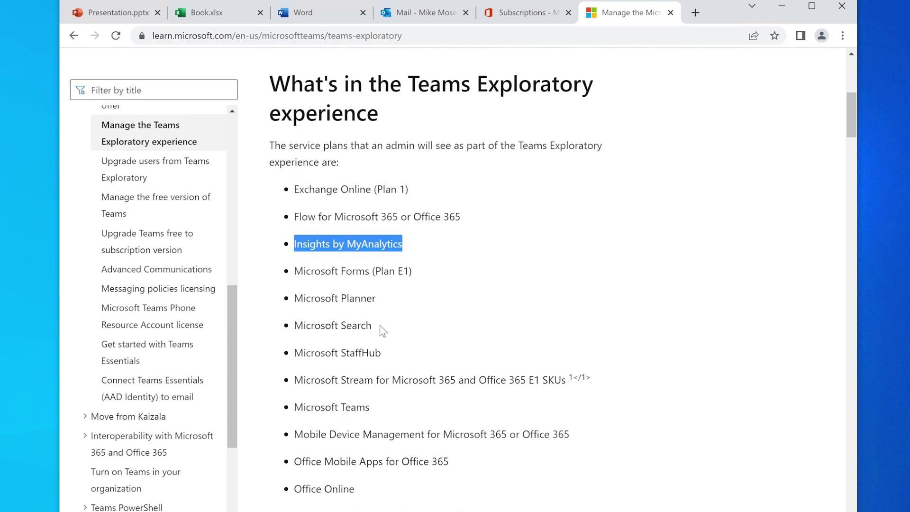
pyautogui.scroll(-2, 387, 353)
pyautogui.moveTo(373, 342); pyautogui.dragTo(285, 341)
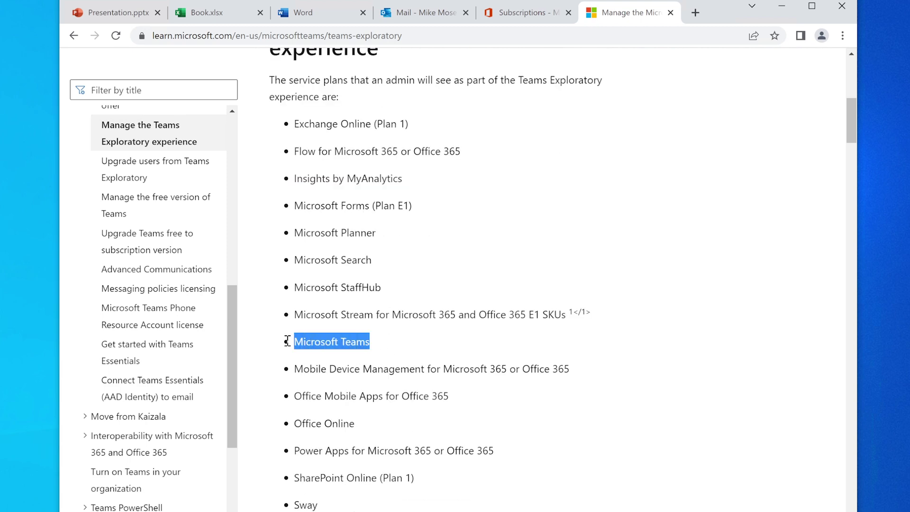
# Find and highlight the Office Online service plan in the included plans list.
pyautogui.scroll(-2, 290, 342)
pyautogui.scroll(-4, 337, 332)
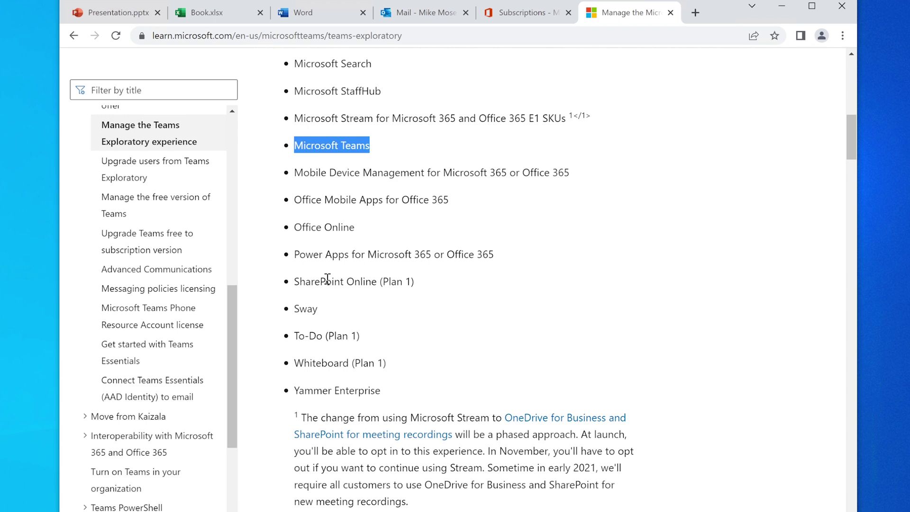
pyautogui.scroll(2, 327, 280)
pyautogui.scroll(2, 329, 284)
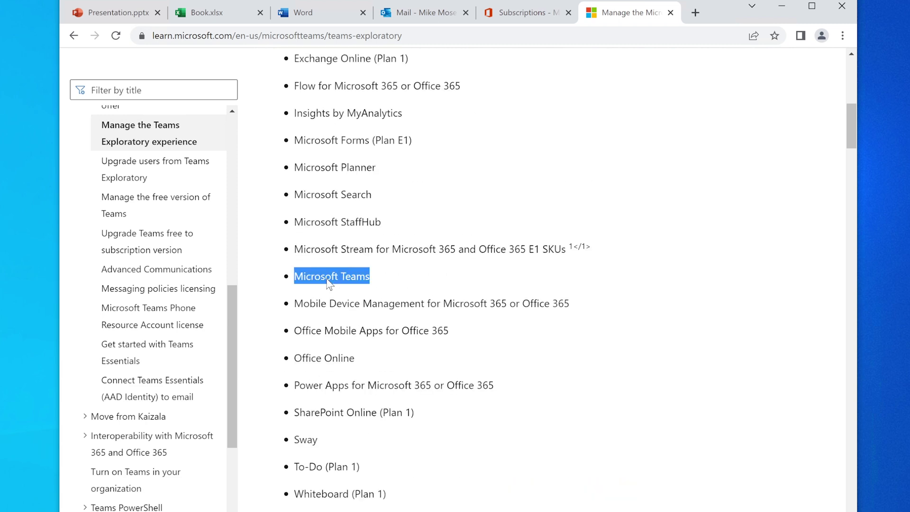
pyautogui.scroll(4, 327, 279)
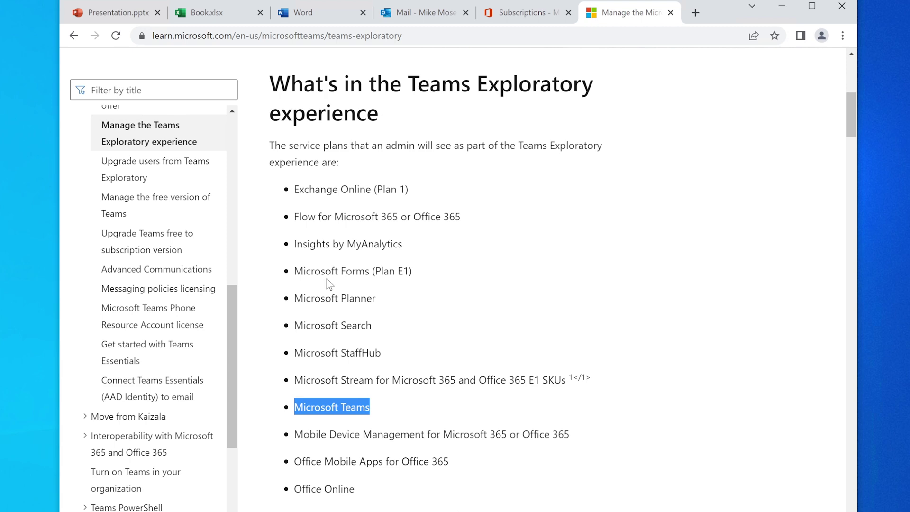
pyautogui.scroll(-4, 330, 284)
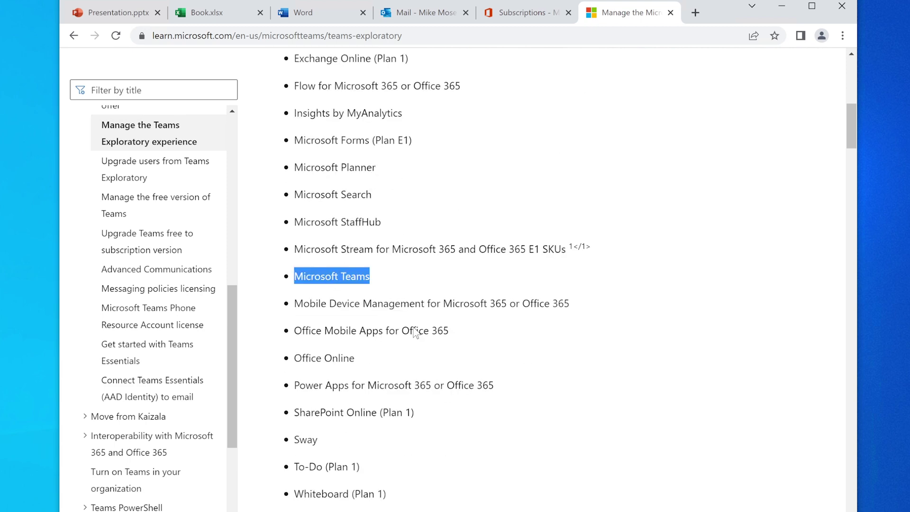
pyautogui.moveTo(370, 362); pyautogui.dragTo(283, 361)
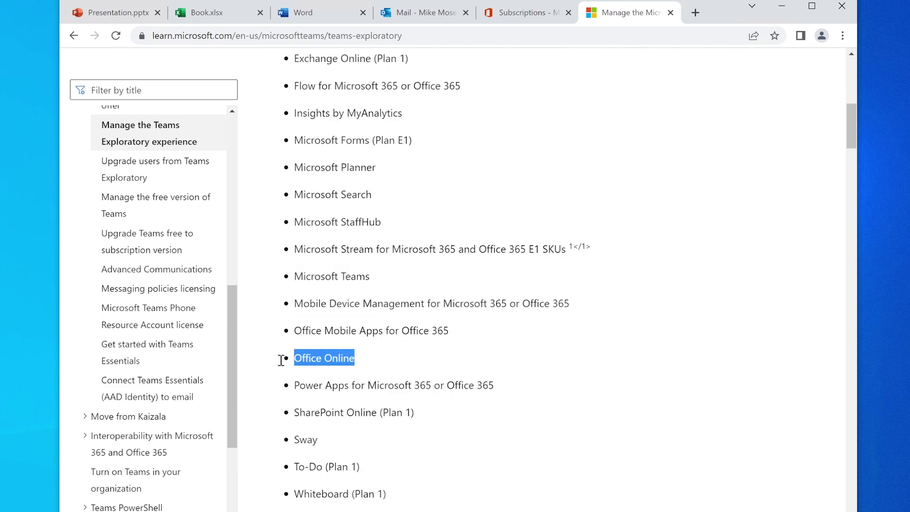
pyautogui.click(395, 335)
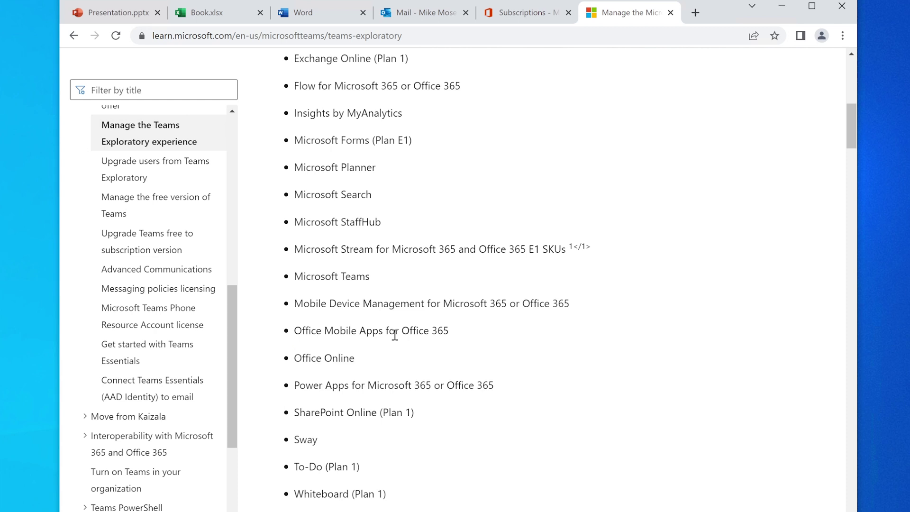
pyautogui.moveTo(360, 359); pyautogui.dragTo(277, 357)
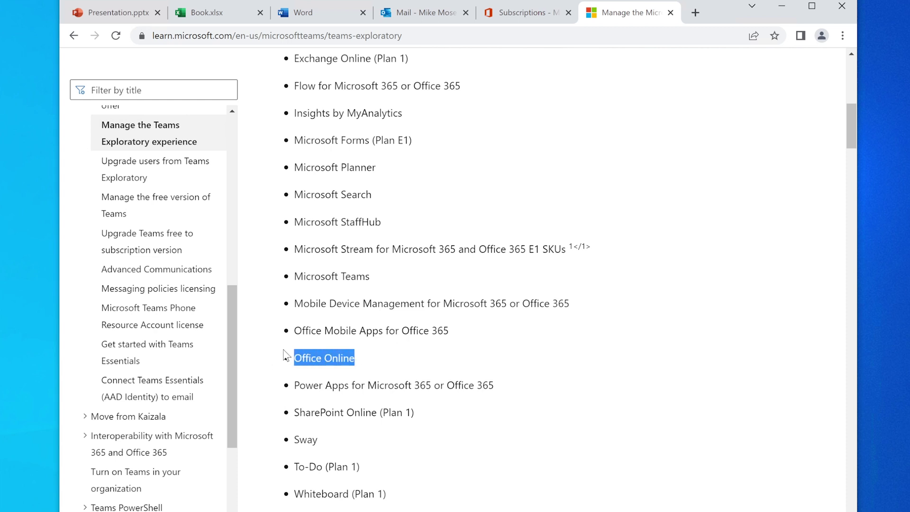
# Return to the Teams Exploratory Trial subscription page showing 3/100 licences assigned.
pyautogui.click(104, 11)
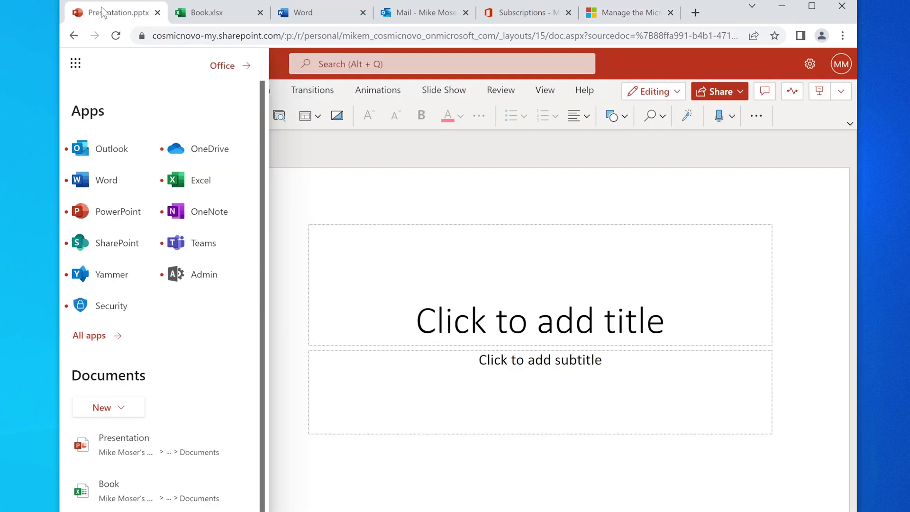
pyautogui.click(541, 13)
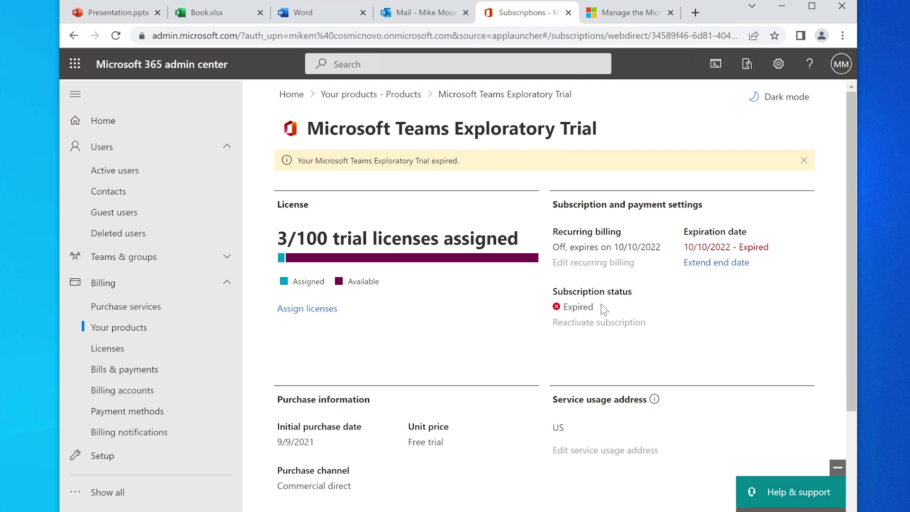
# Scan the Active users Licenses column to find the one Microsoft Teams Exploratory licence holder.
pyautogui.click(112, 170)
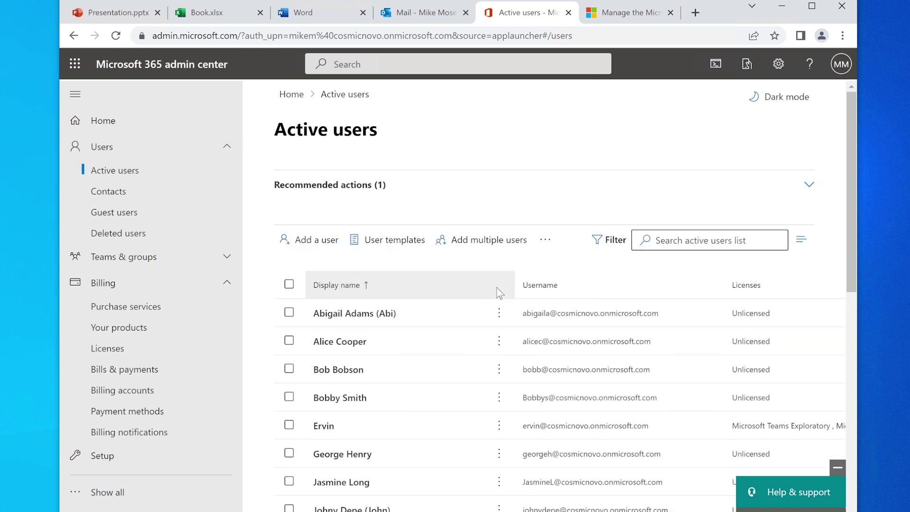
pyautogui.scroll(-3, 658, 350)
pyautogui.scroll(-6, 658, 350)
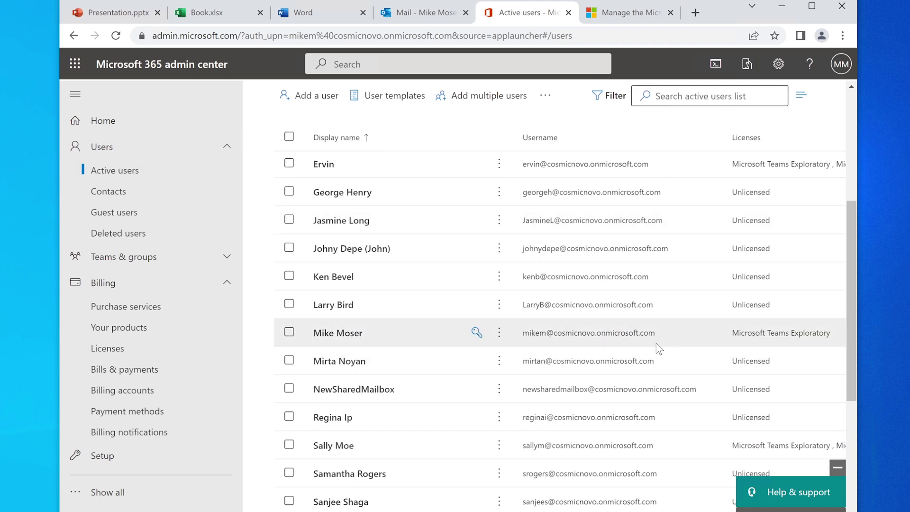
pyautogui.scroll(8, 660, 349)
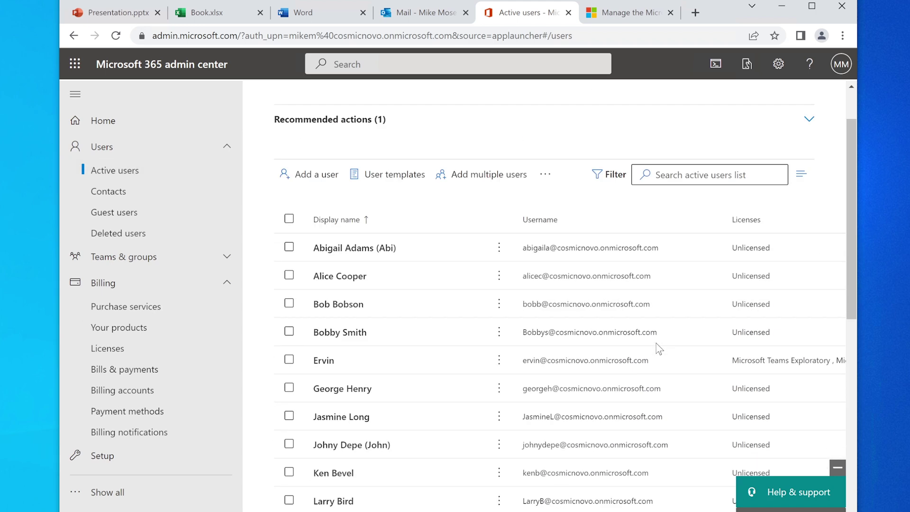
pyautogui.scroll(-7, 658, 350)
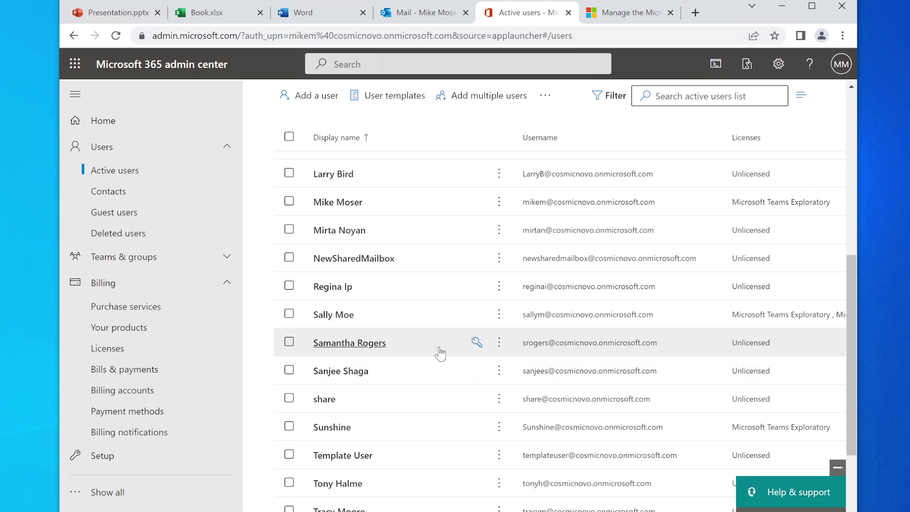
pyautogui.scroll(-4, 440, 352)
pyautogui.scroll(6, 450, 352)
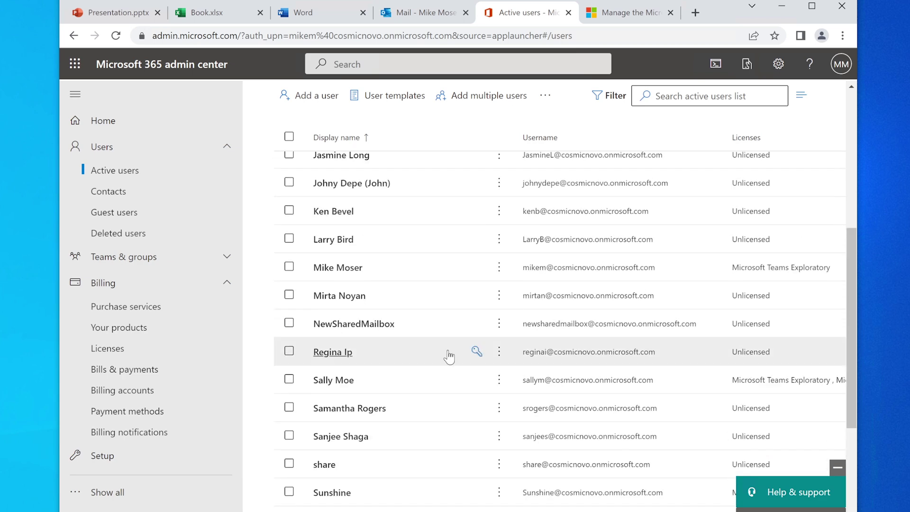
pyautogui.scroll(5, 448, 356)
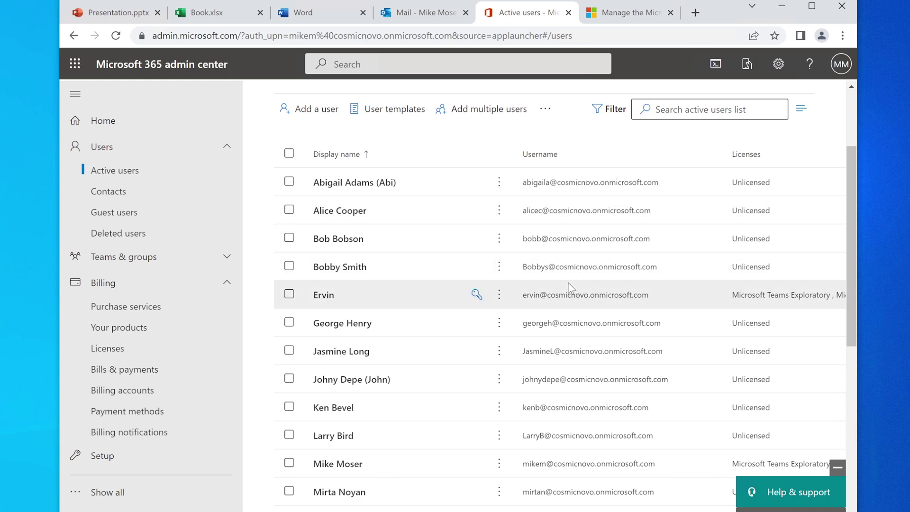
pyautogui.scroll(-2, 569, 284)
pyautogui.scroll(-2, 567, 285)
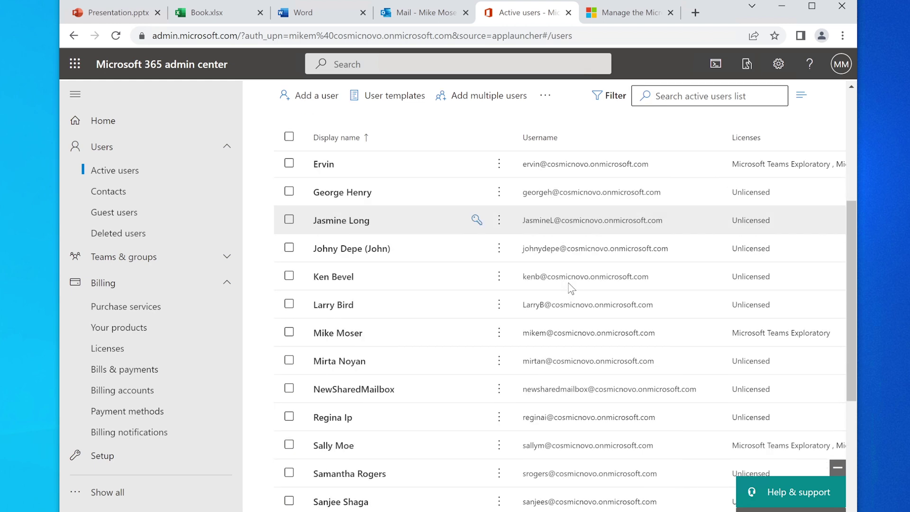
pyautogui.scroll(5, 567, 290)
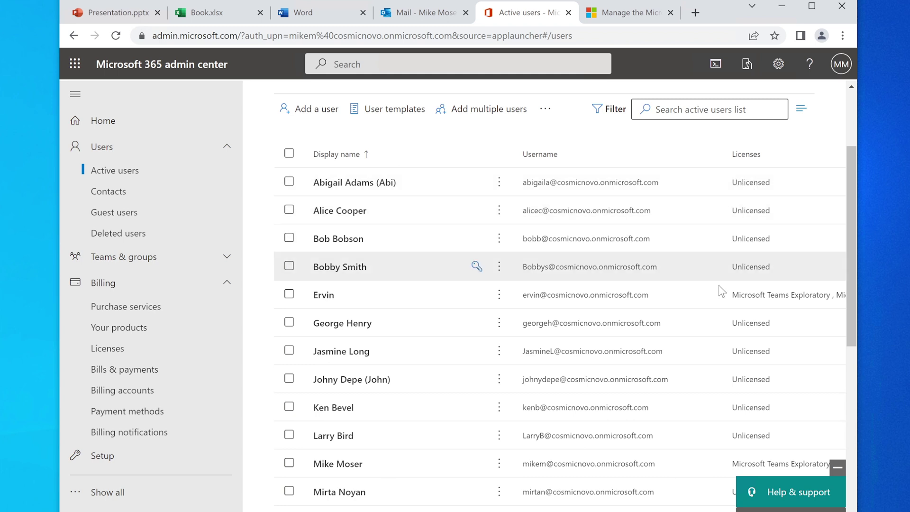
pyautogui.scroll(-4, 718, 283)
pyautogui.scroll(-8, 714, 278)
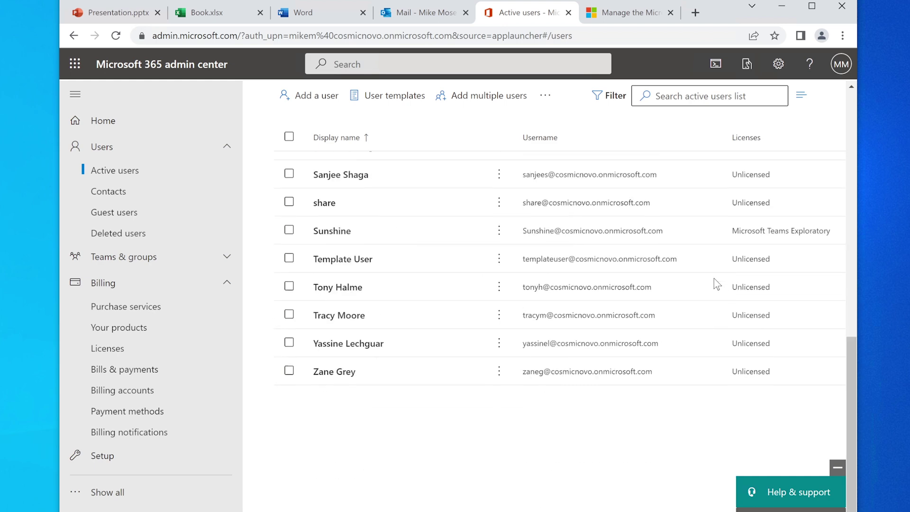
pyautogui.scroll(12, 396, 327)
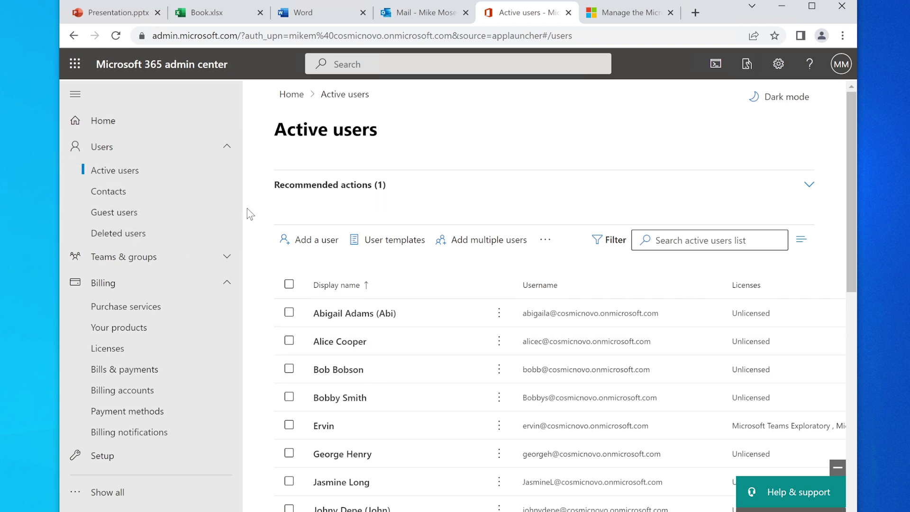
# Reload the admin page and confirm the Presentation and Book documents still open in PowerPoint and Excel.
pyautogui.click(74, 64)
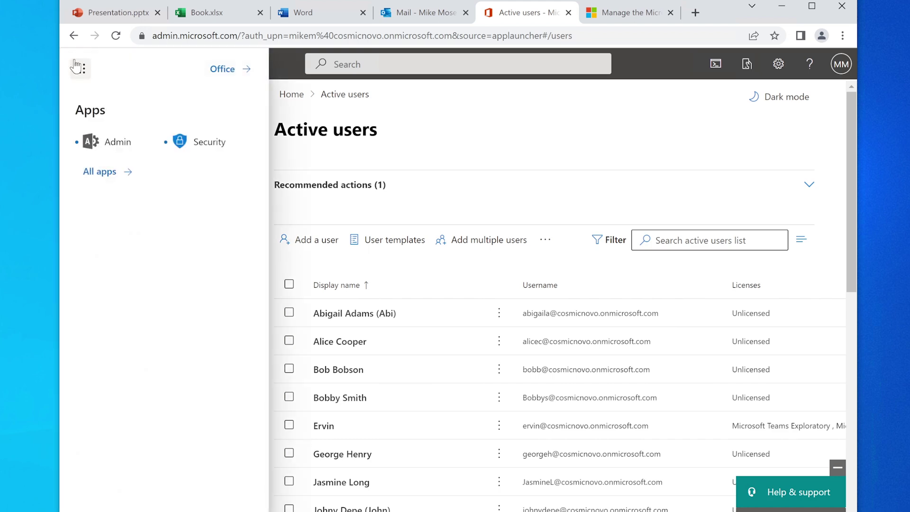
pyautogui.click(76, 65)
pyautogui.click(77, 64)
pyautogui.click(116, 36)
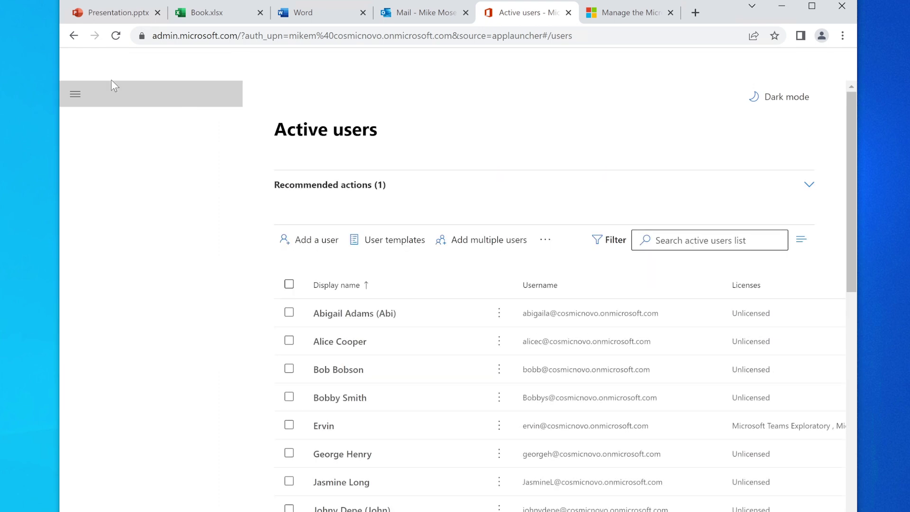
pyautogui.click(79, 66)
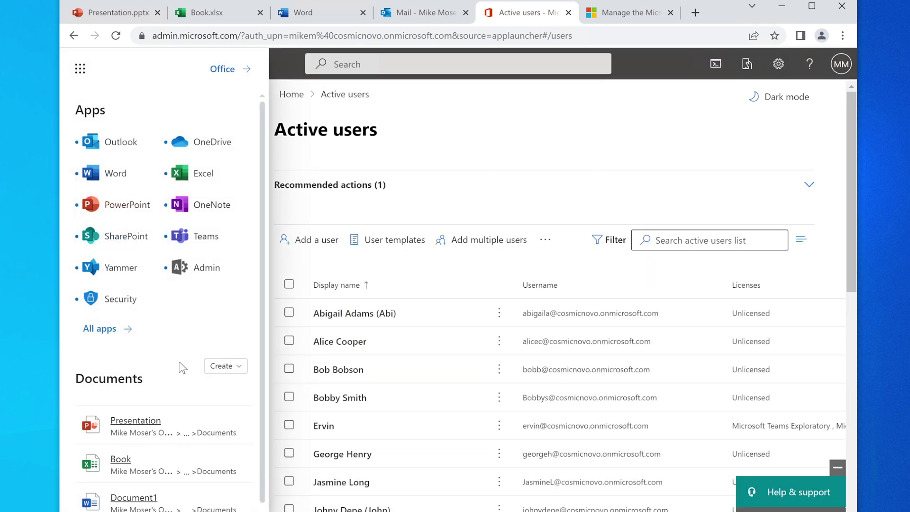
pyautogui.click(118, 15)
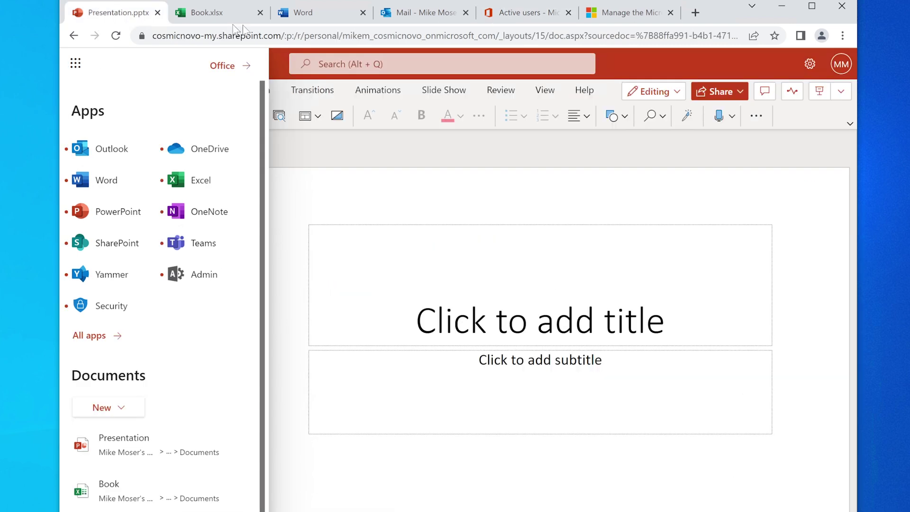
pyautogui.click(208, 13)
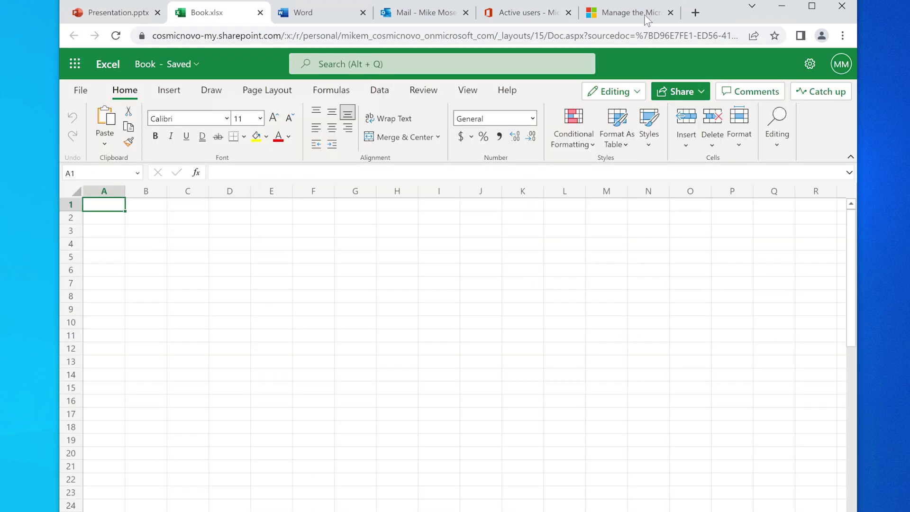
pyautogui.click(534, 14)
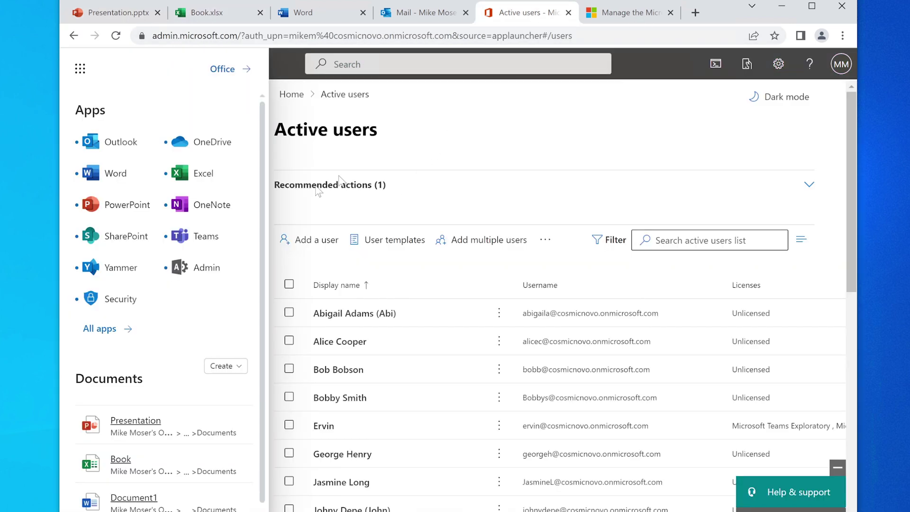
# Close the apps panel and expand the navigation to show all admin sections.
pyautogui.scroll(-2, 132, 386)
pyautogui.click(457, 151)
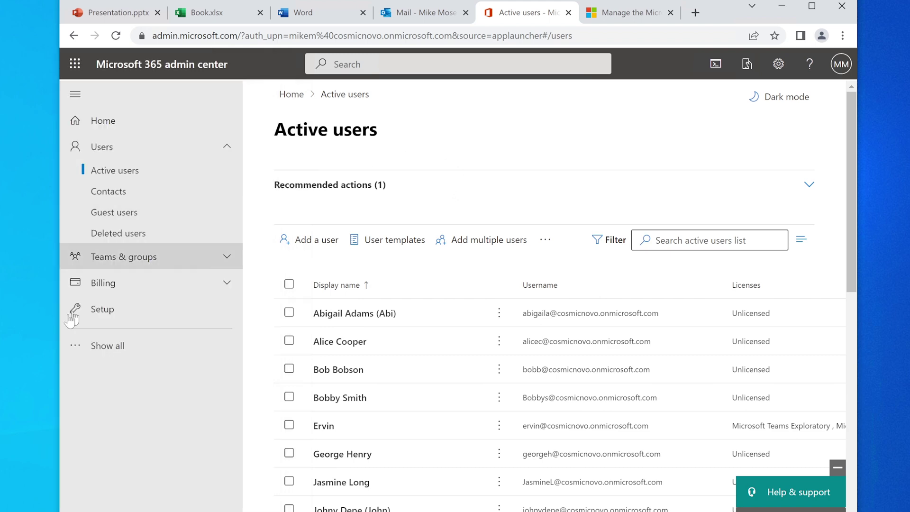
pyautogui.click(107, 346)
# Browse all 24 users in Azure AD, then switch back to the Microsoft 365 Active users tab.
pyautogui.scroll(-3, 105, 349)
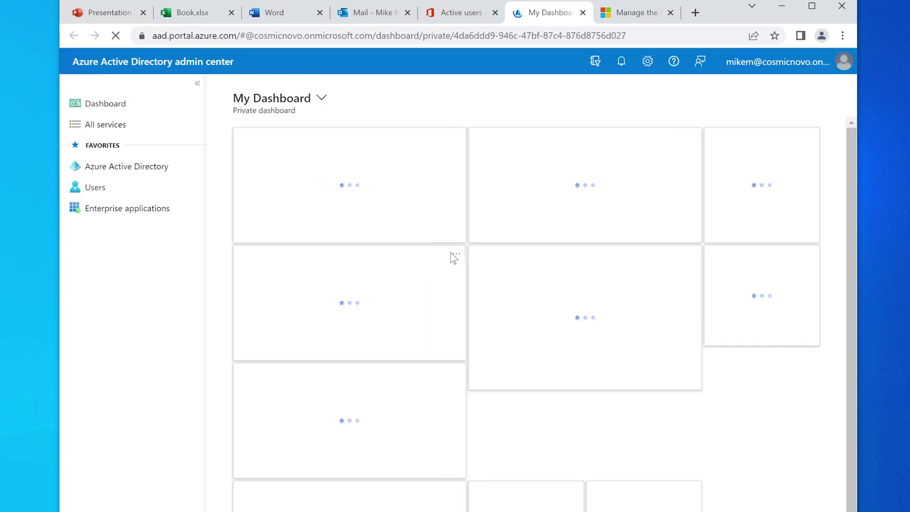
pyautogui.click(105, 190)
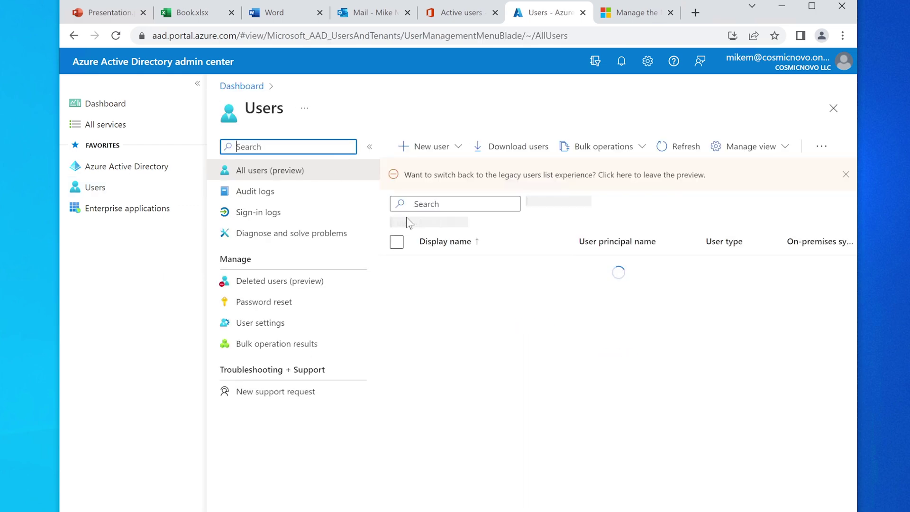
pyautogui.scroll(-1, 626, 350)
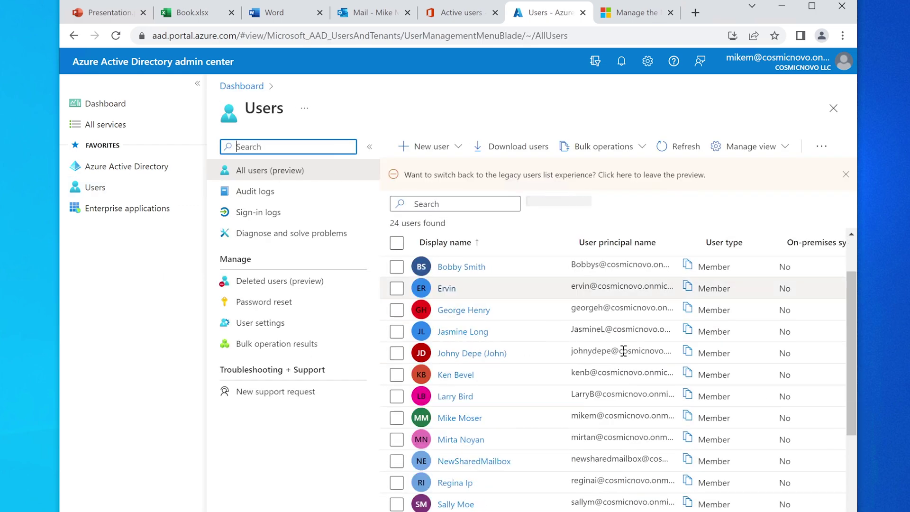
pyautogui.scroll(-1, 624, 351)
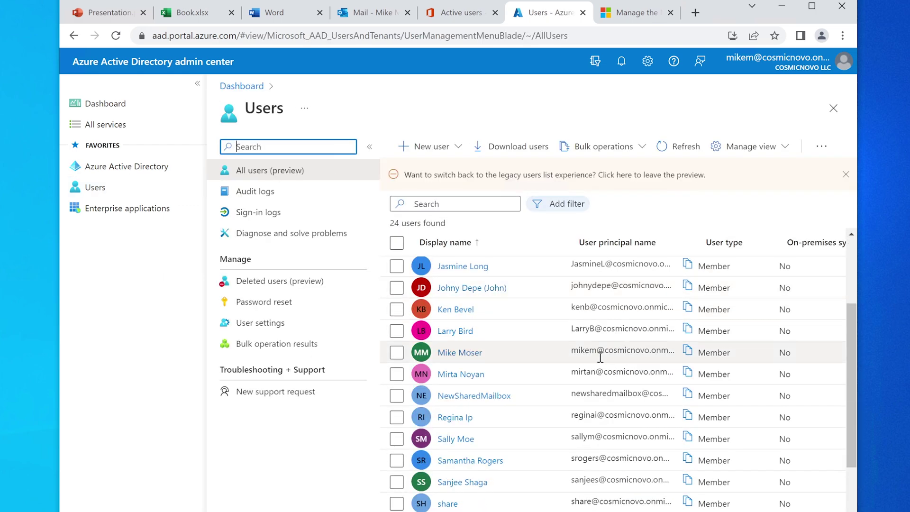
pyautogui.scroll(2, 600, 357)
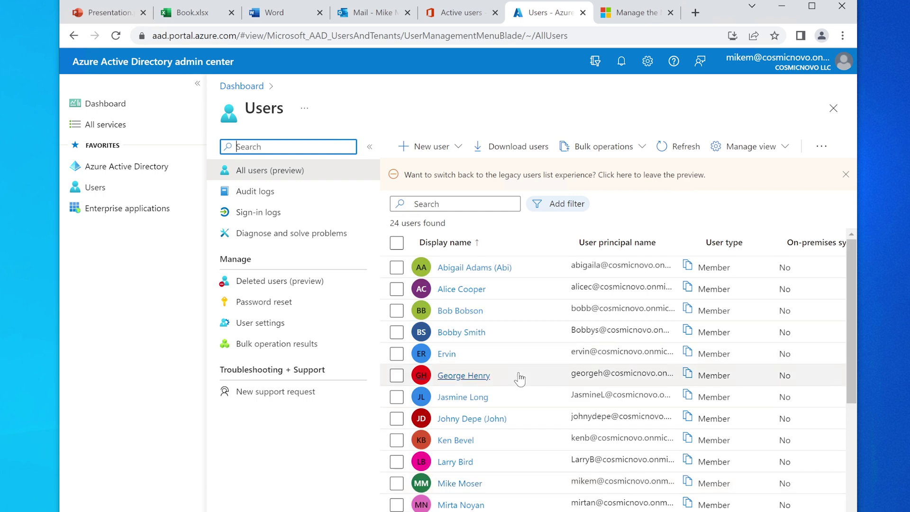
pyautogui.scroll(-1, 521, 378)
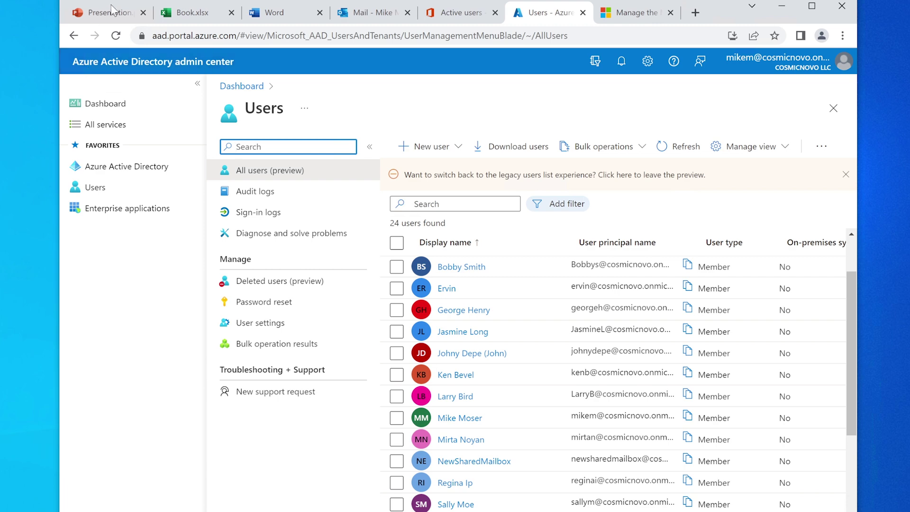
pyautogui.click(445, 14)
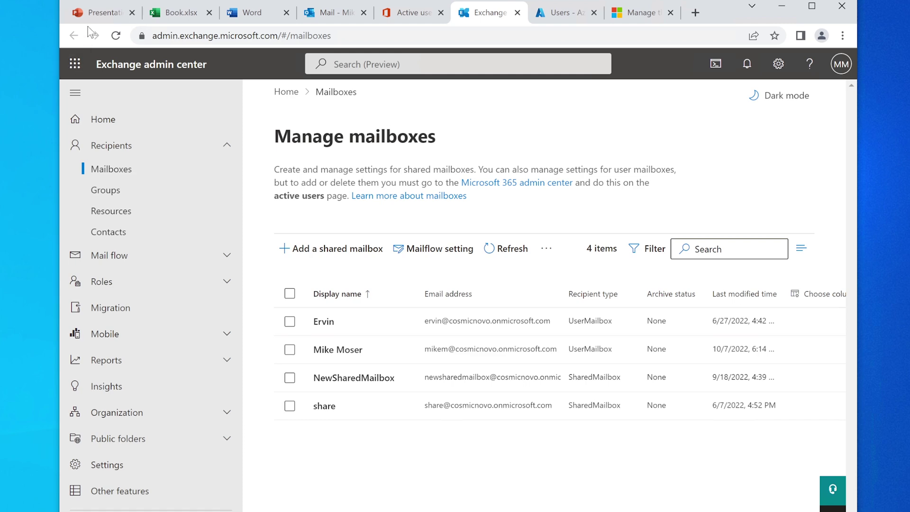
# Review the 4 mailboxes in Exchange admin center, then return to the Active users tab.
pyautogui.click(75, 64)
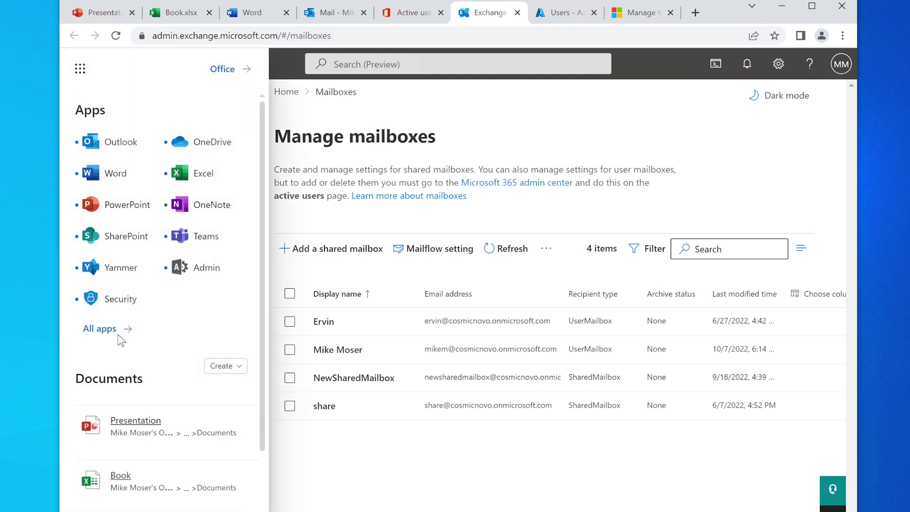
pyautogui.scroll(-5, 151, 341)
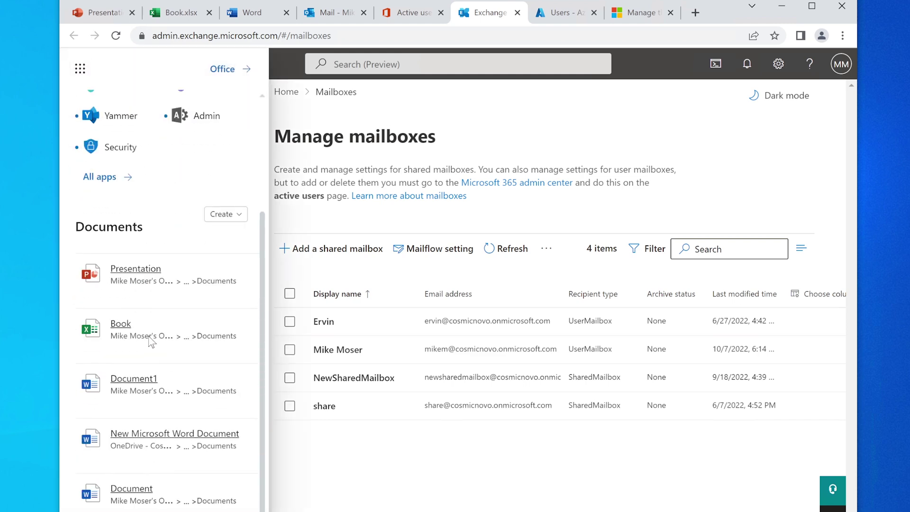
pyautogui.press('Escape')
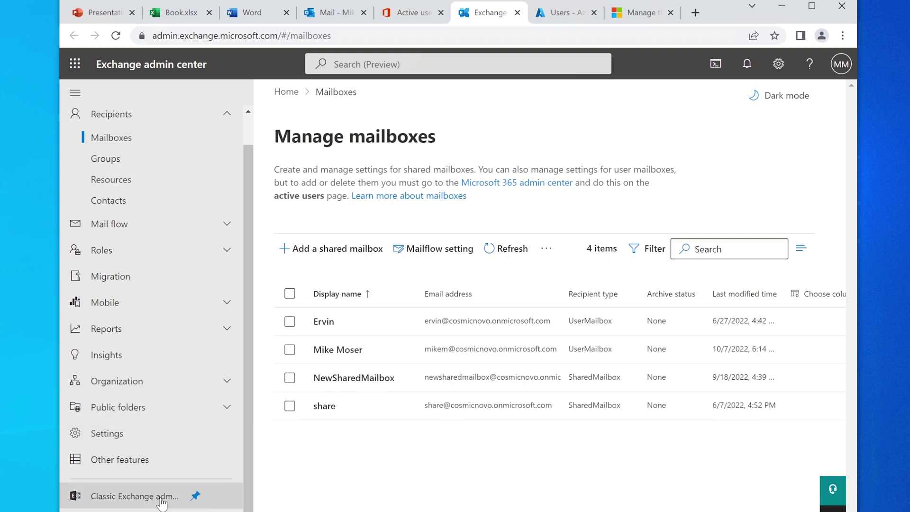
pyautogui.scroll(1, 147, 496)
pyautogui.hotkey('ctrl', 'shift', 'Tab')
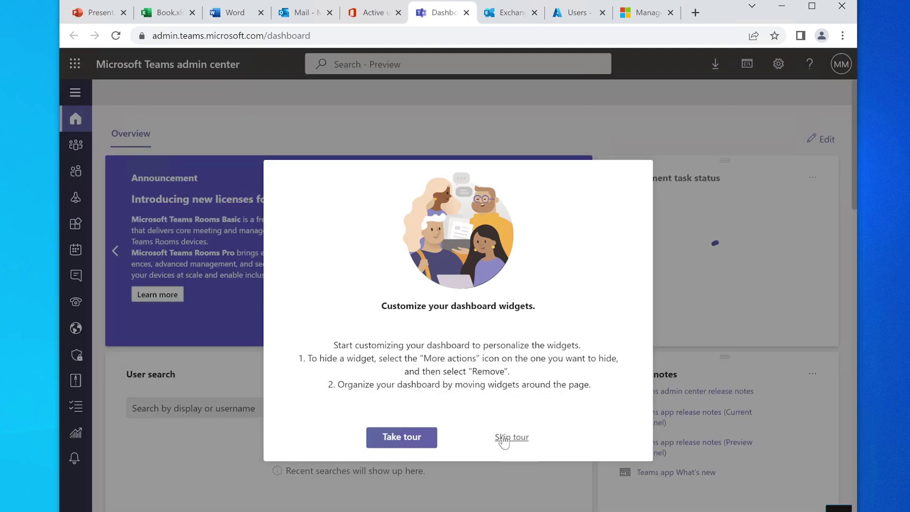
# Skip the Teams admin center dashboard tour and view the Users > Manage users list.
pyautogui.click(502, 438)
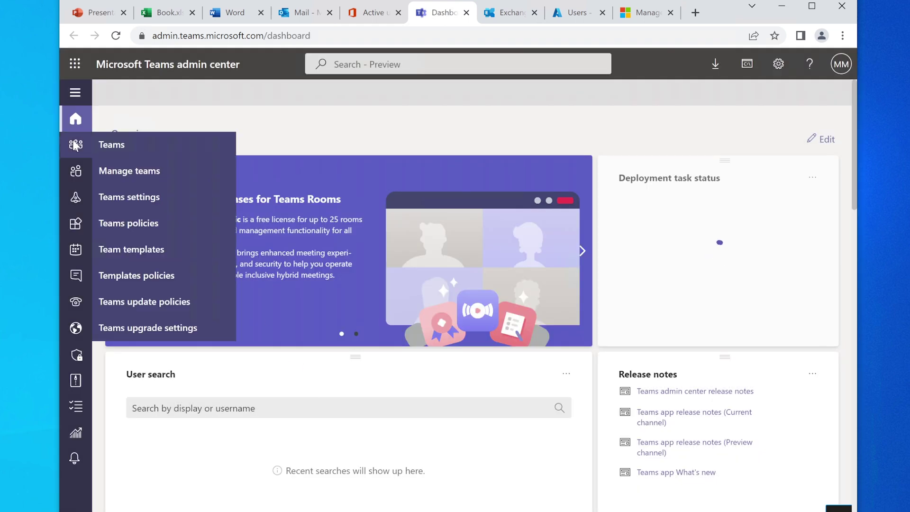
pyautogui.moveTo(72, 148)
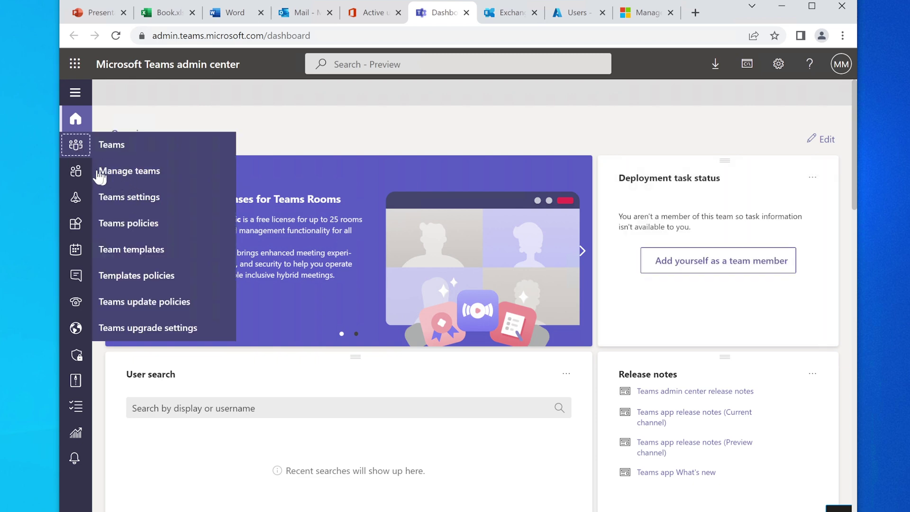
pyautogui.moveTo(67, 172)
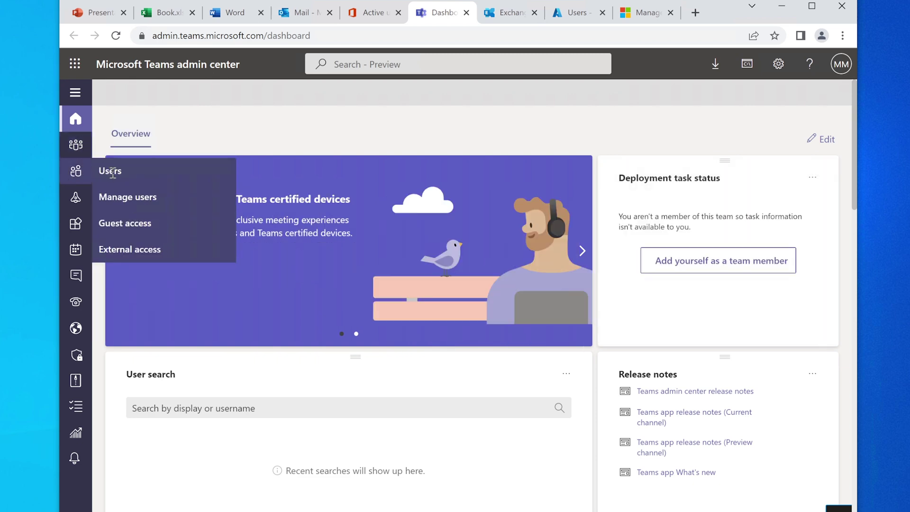
pyautogui.click(126, 196)
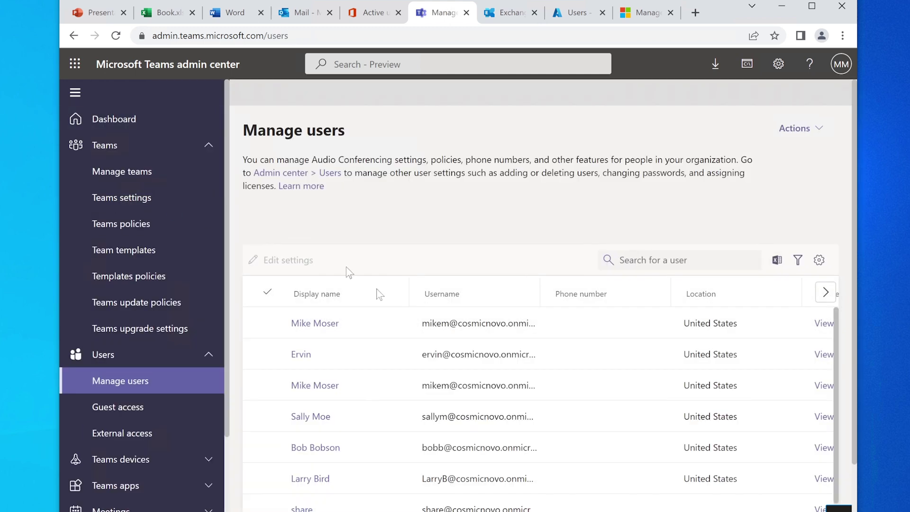
pyautogui.scroll(-5, 593, 422)
pyautogui.scroll(-5, 597, 424)
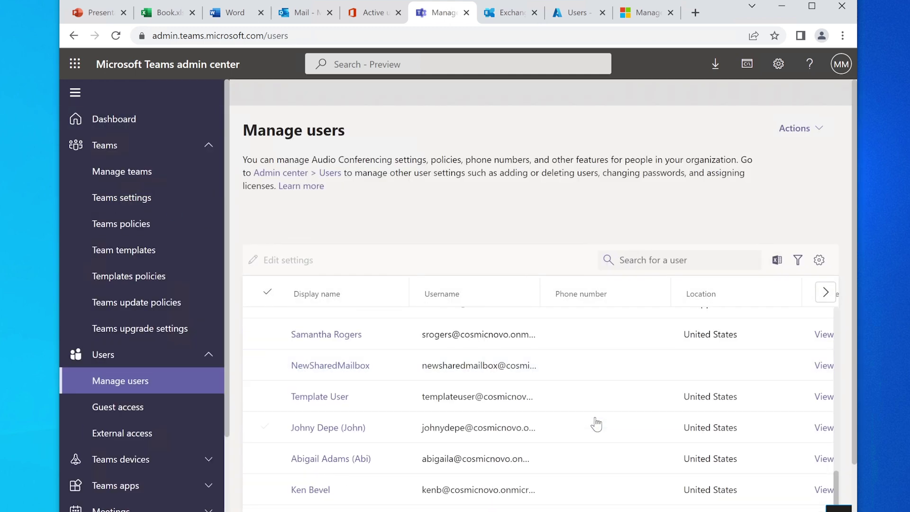